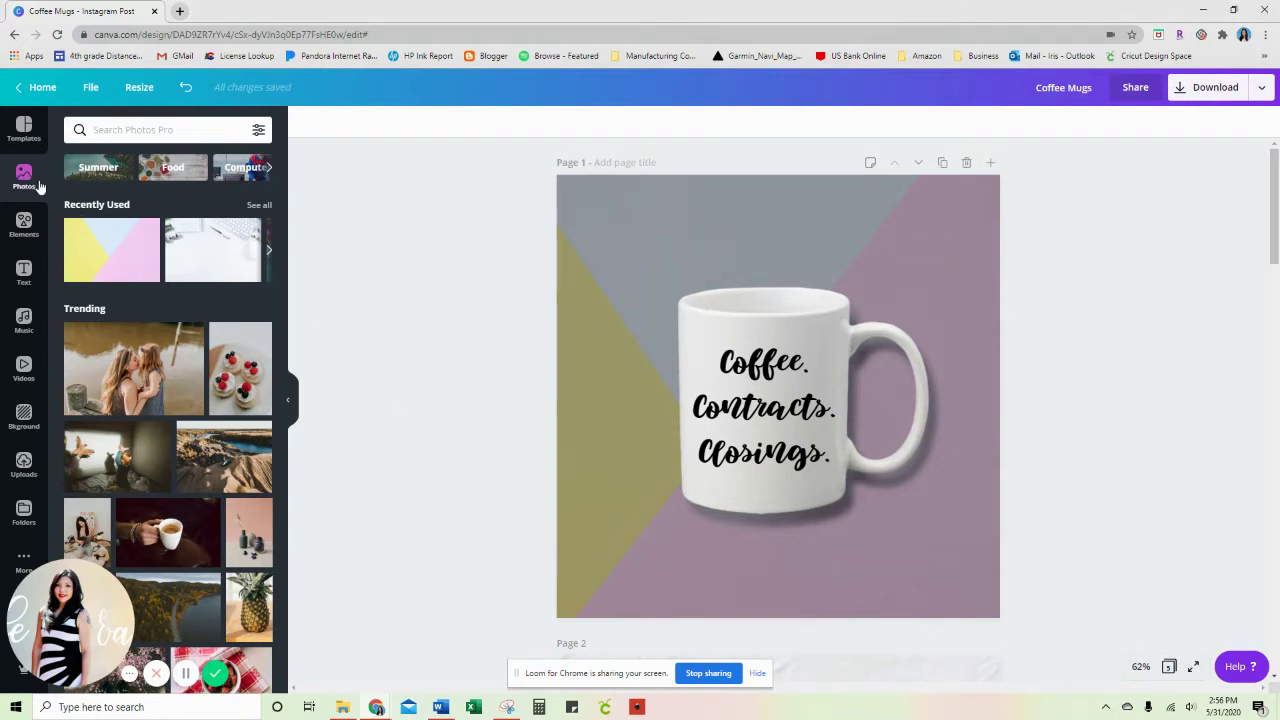
- Rerun the recent 'white coffee mug' photo search and scroll through the stock results
click(128, 130)
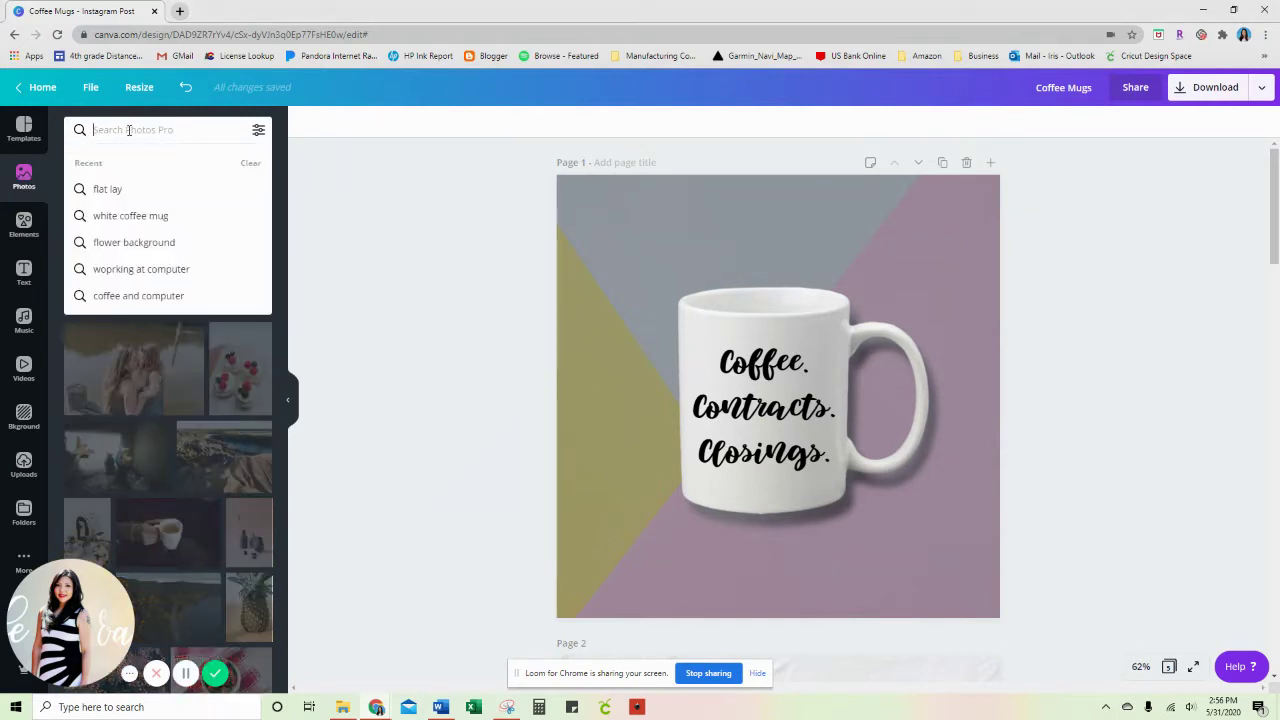
click(157, 217)
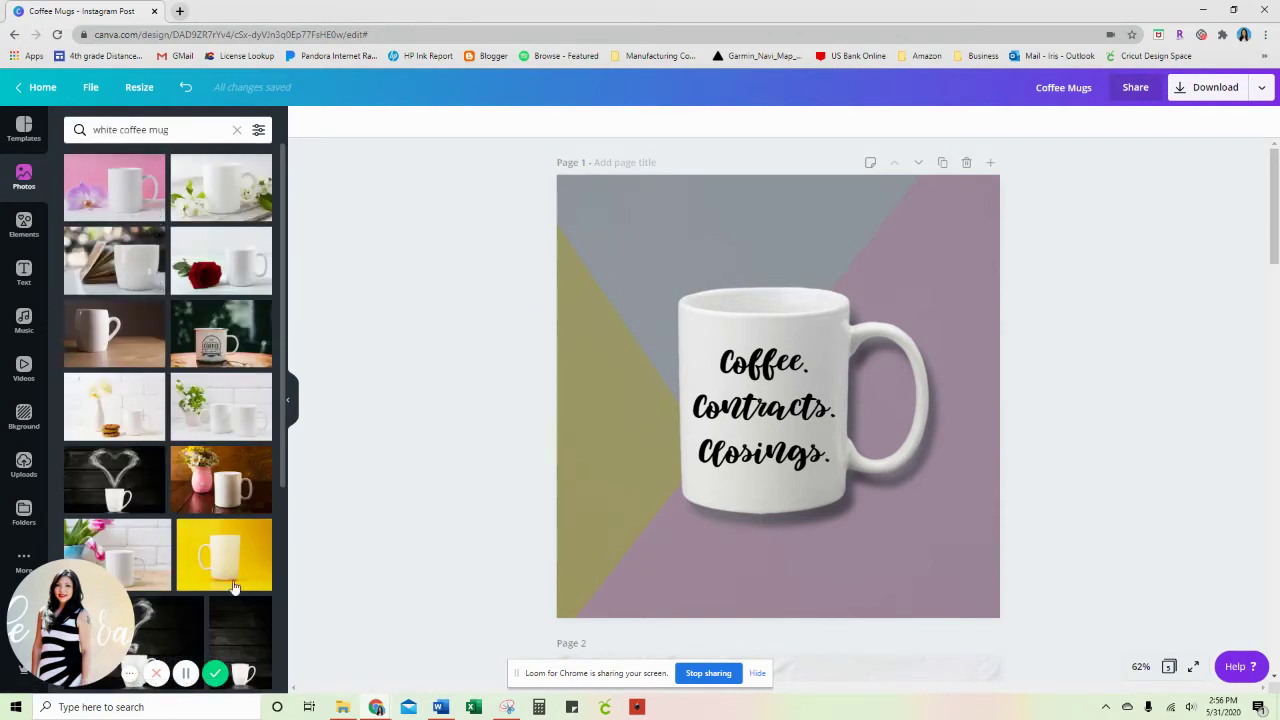
scroll(150, 440, down, 3)
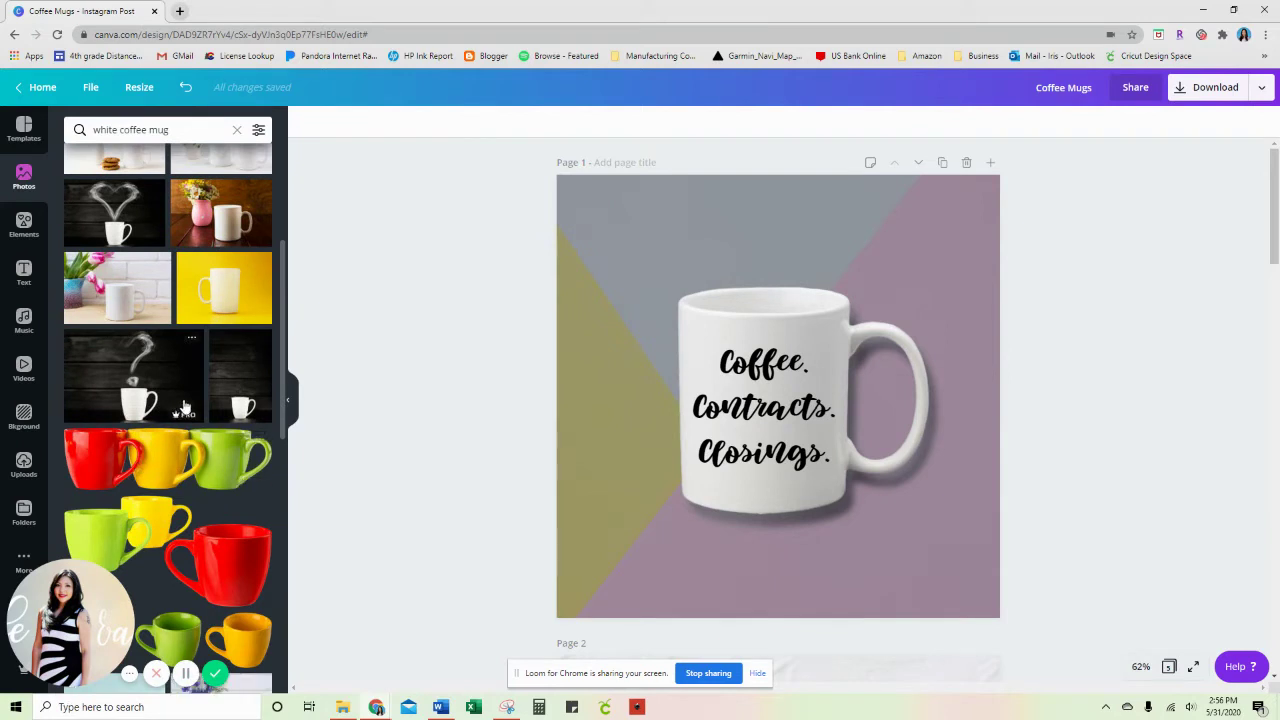
scroll(145, 465, down, 2)
scroll(160, 460, down, 3)
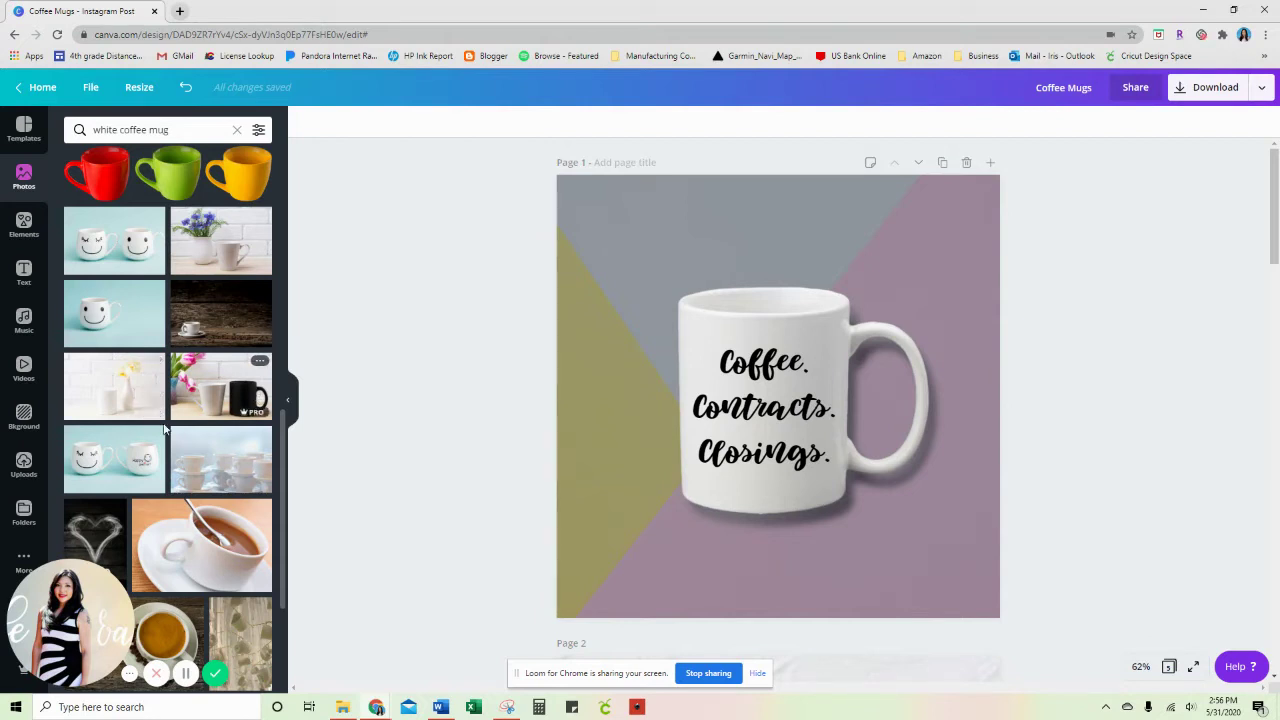
scroll(200, 405, down, 3)
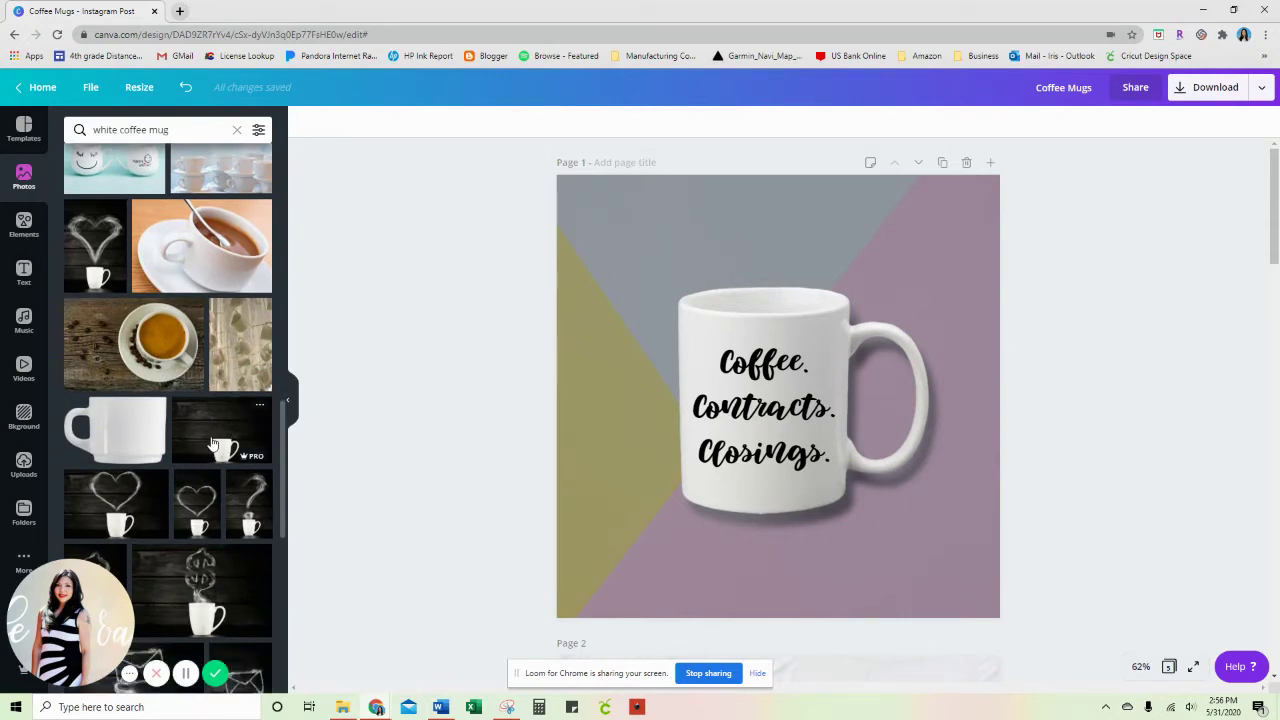
scroll(212, 443, up, 5)
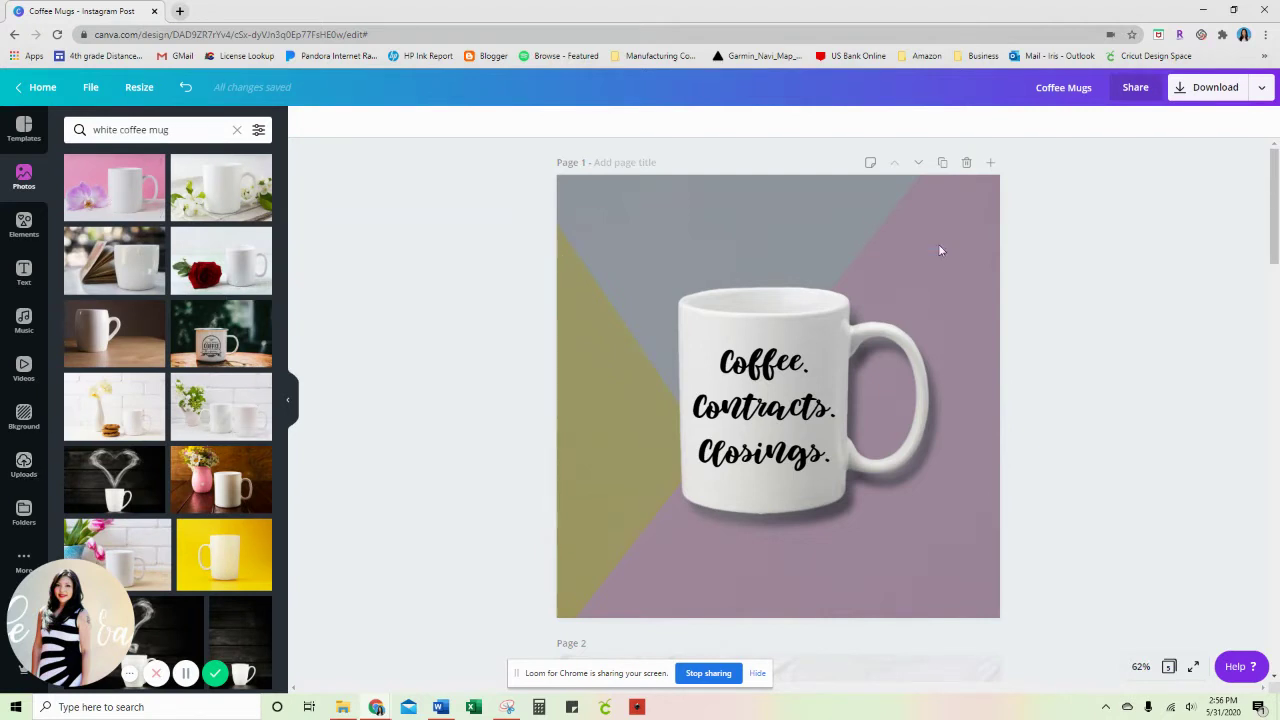
- Duplicate page 1, then delete the mug and geometric background from the new page 2
click(942, 162)
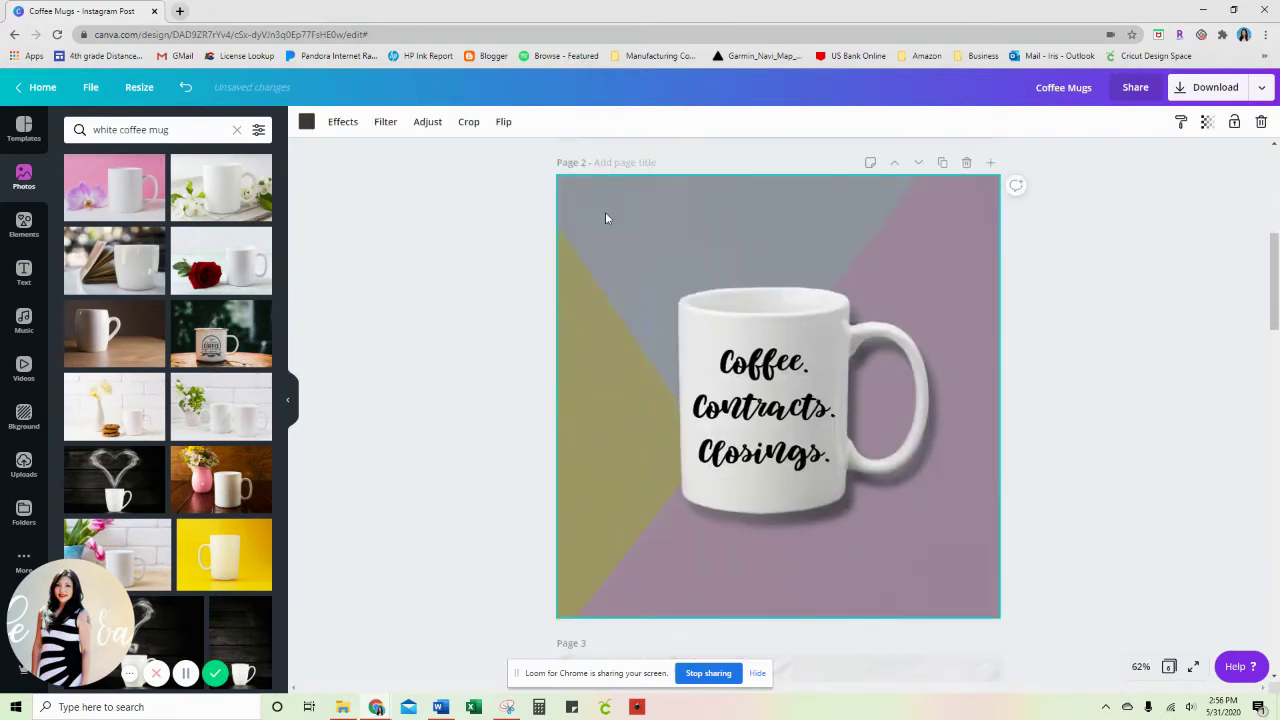
drag(495, 229, 983, 509)
key(Delete)
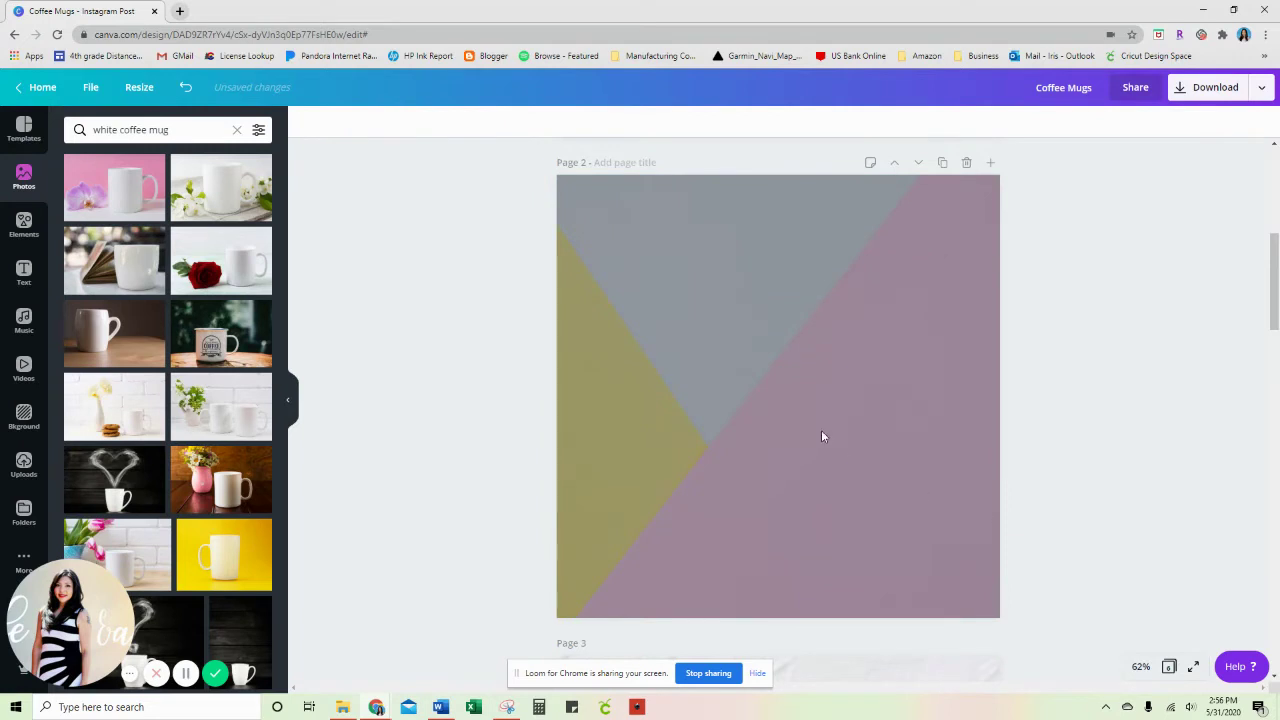
key(Delete)
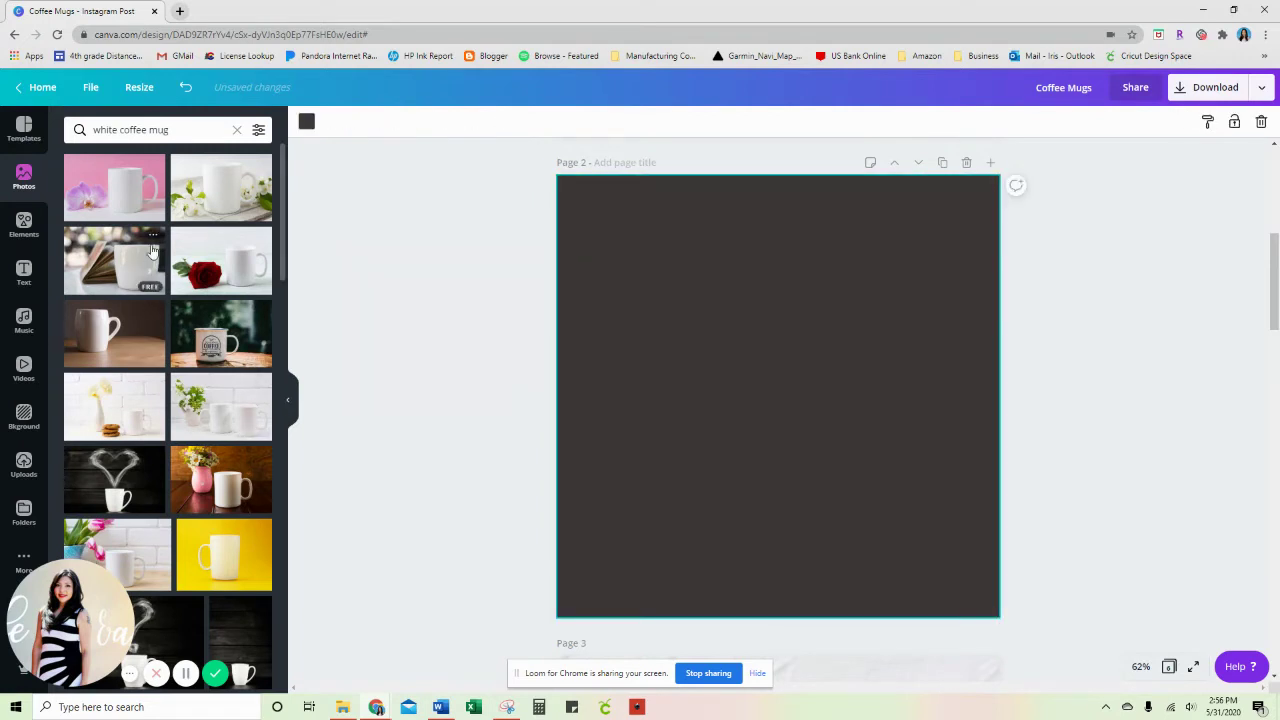
- Add the pink orchid mug photo to page 2 and stretch it to fill the page
click(111, 176)
drag(798, 357, 709, 246)
drag(867, 405, 982, 530)
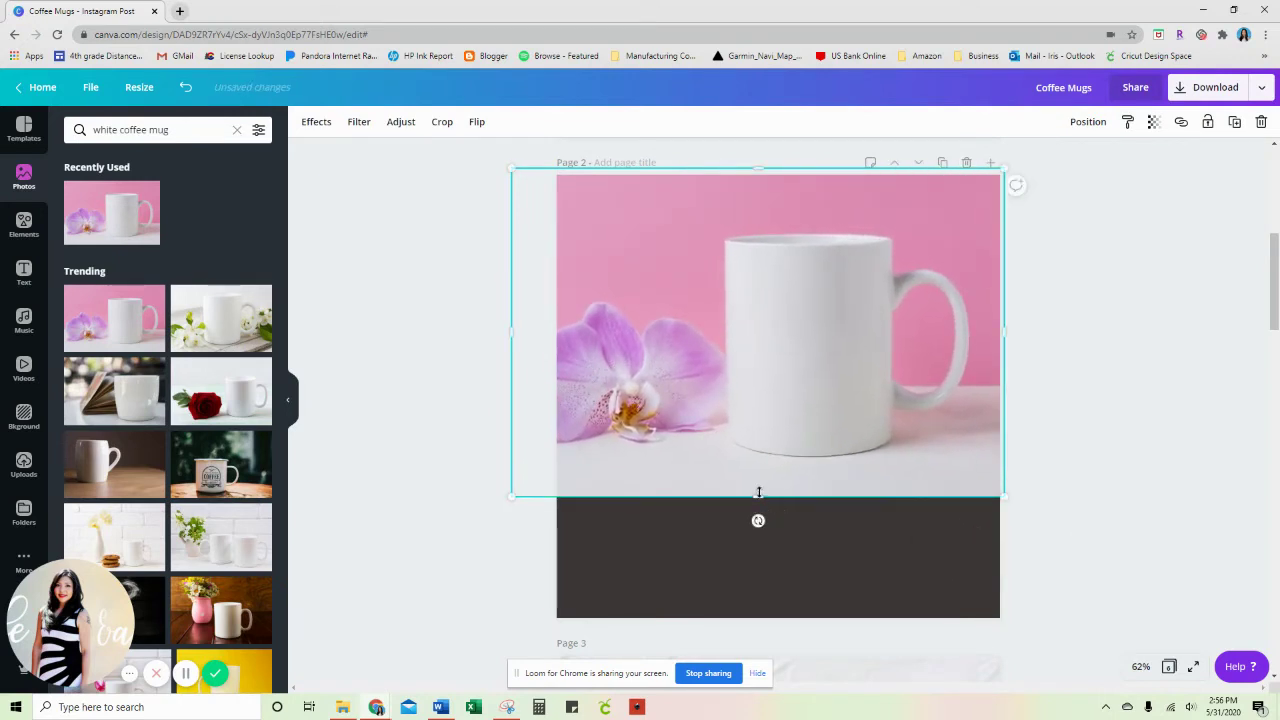
drag(758, 492, 758, 623)
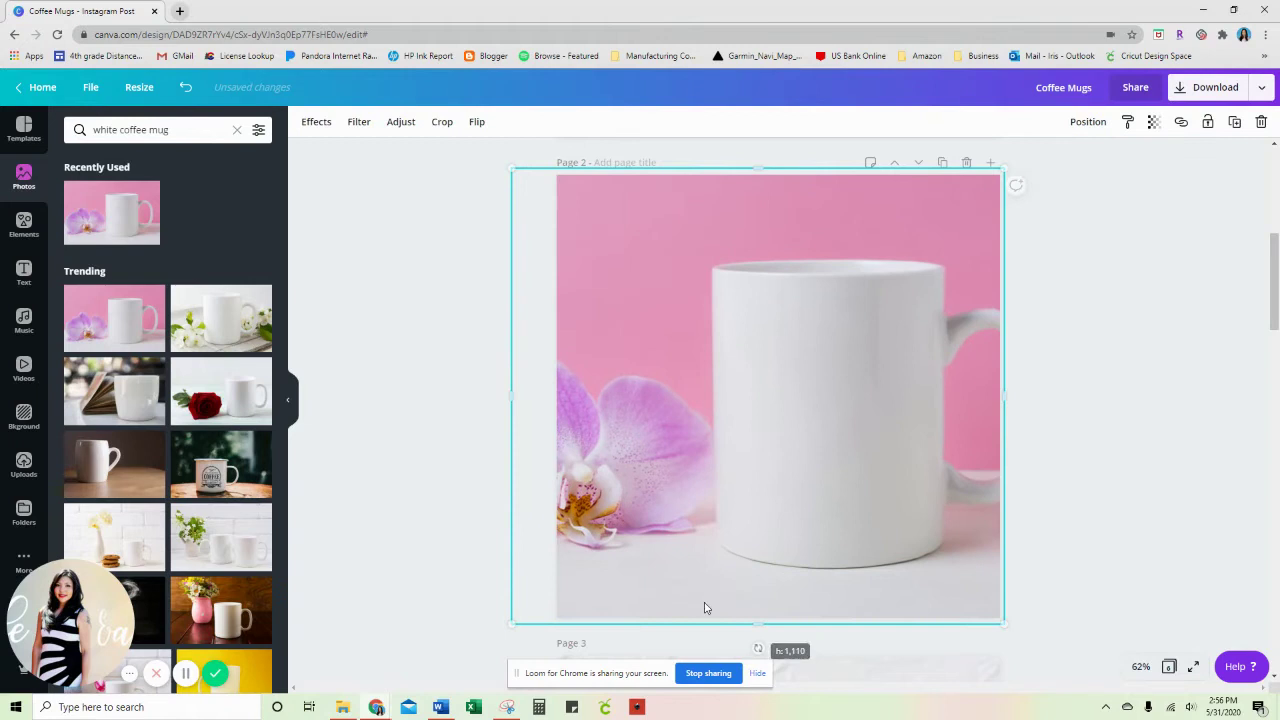
- Copy the 'Coffee. Contracts. Closings.' script text from page 1 and paste it onto page 2
click(1063, 380)
scroll(1000, 330, up, 3)
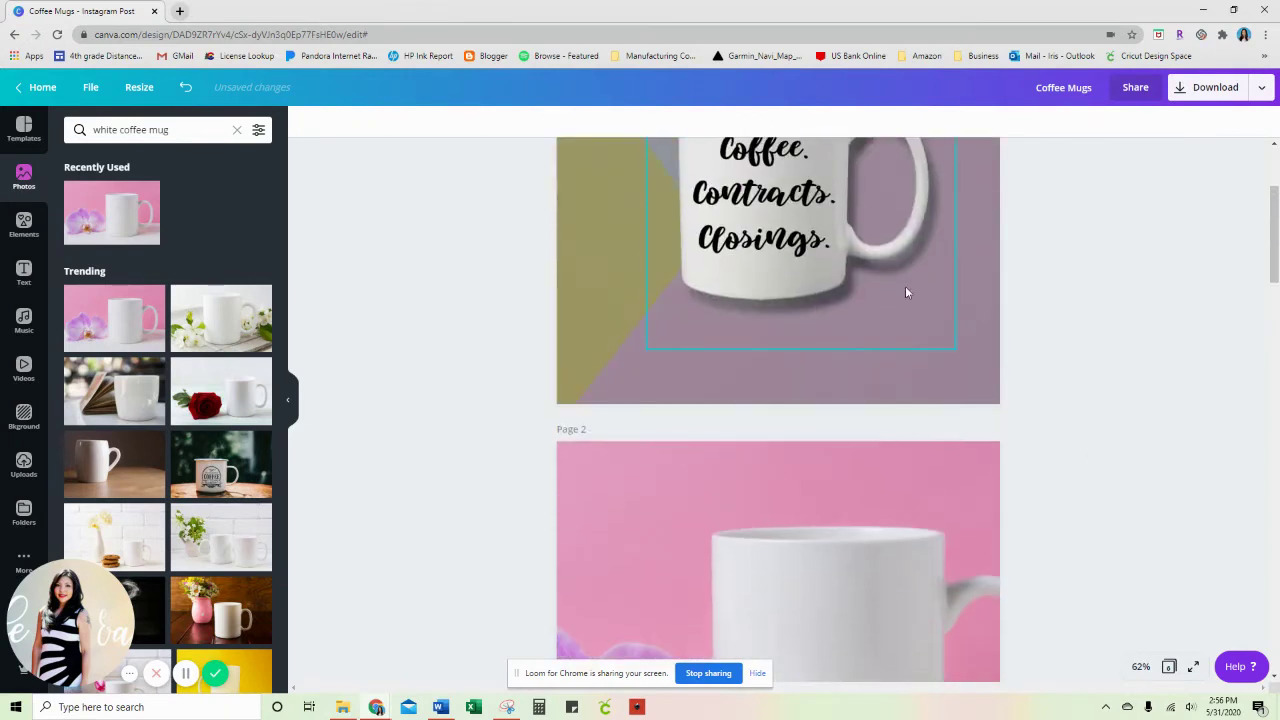
click(788, 218)
scroll(948, 310, up, 2)
click(1100, 280)
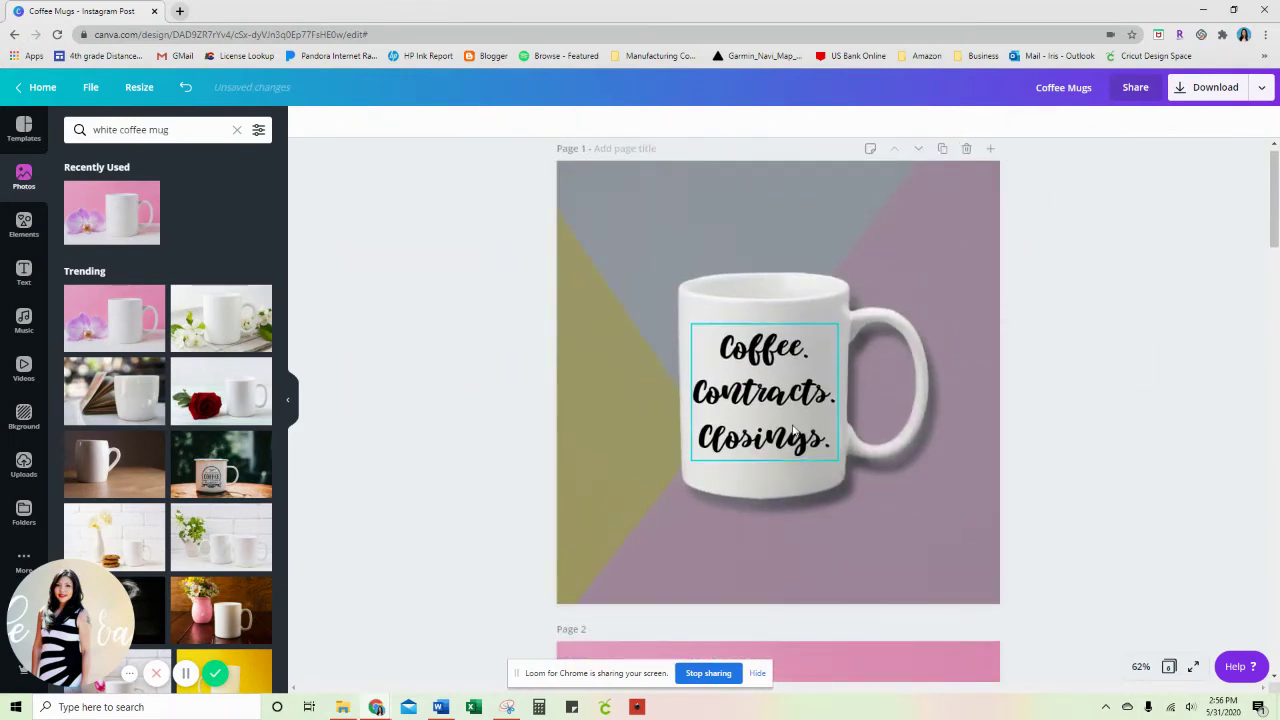
click(757, 395)
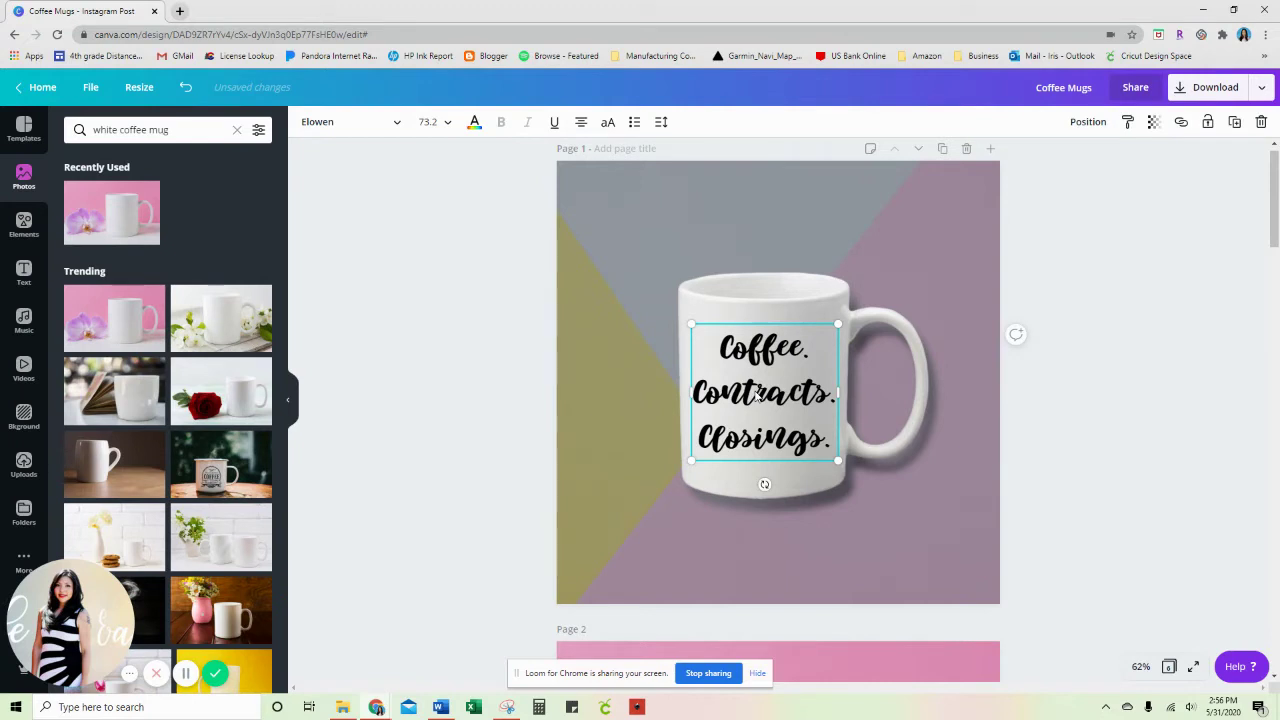
scroll(1010, 413, down, 3)
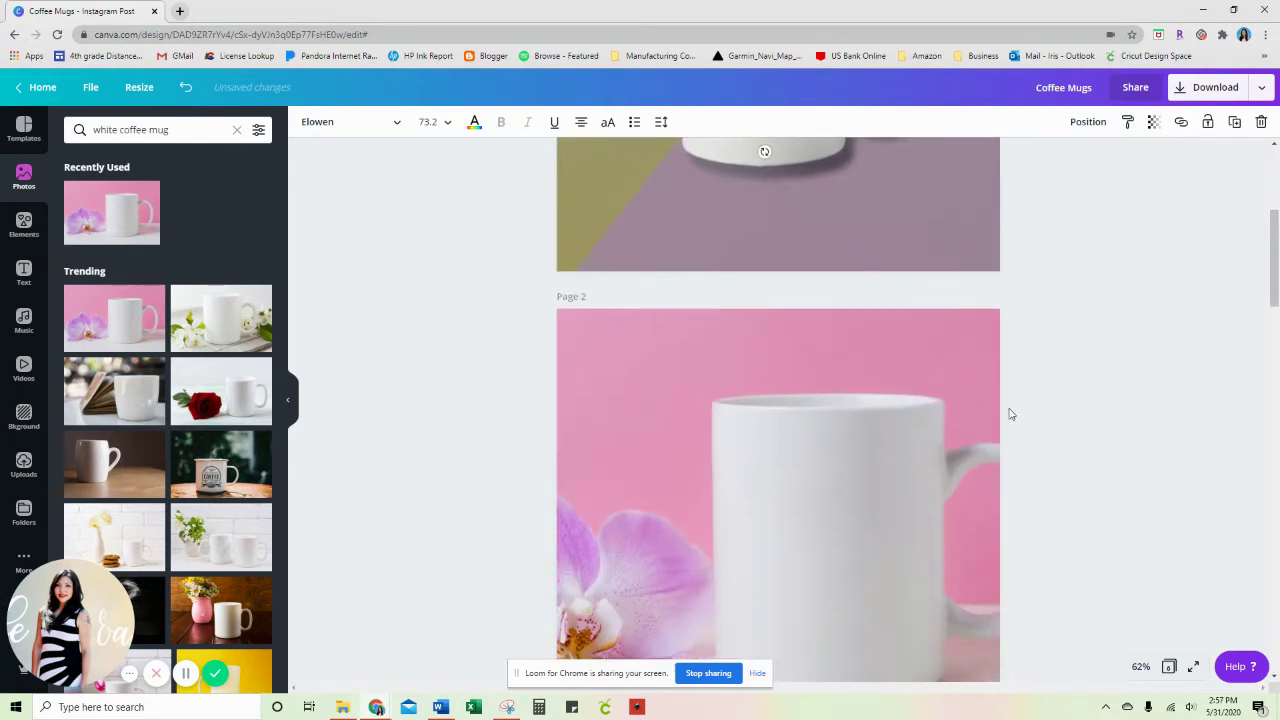
click(806, 557)
key(ctrl+v)
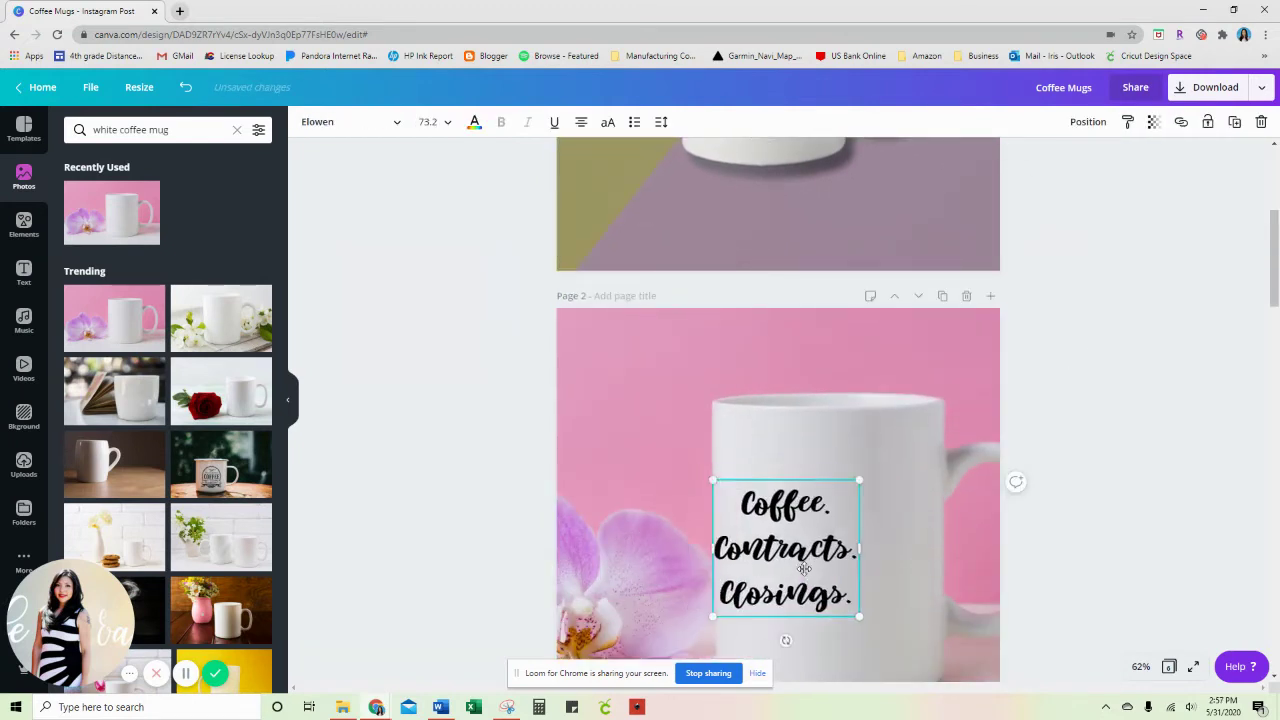
- Enlarge the pasted script text and position it on the white orchid mug
drag(803, 568, 834, 574)
scroll(834, 574, down, 1)
drag(889, 486, 918, 522)
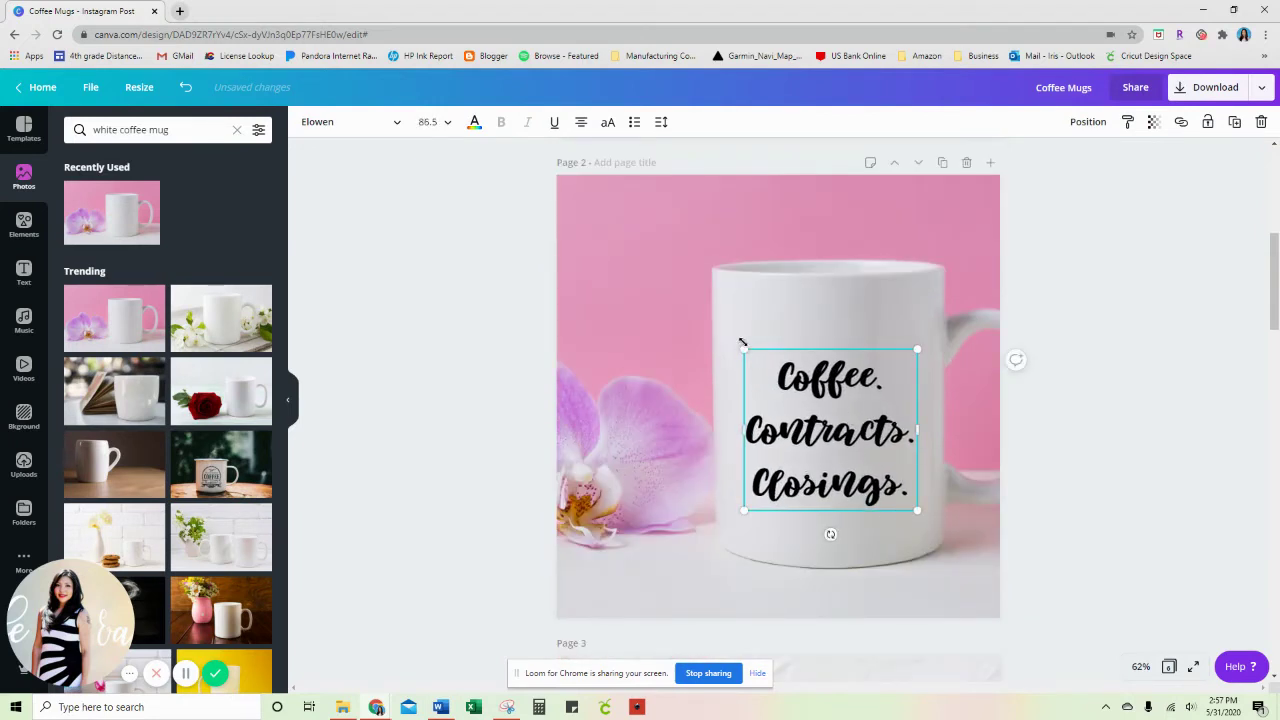
drag(742, 343, 737, 338)
drag(838, 430, 843, 412)
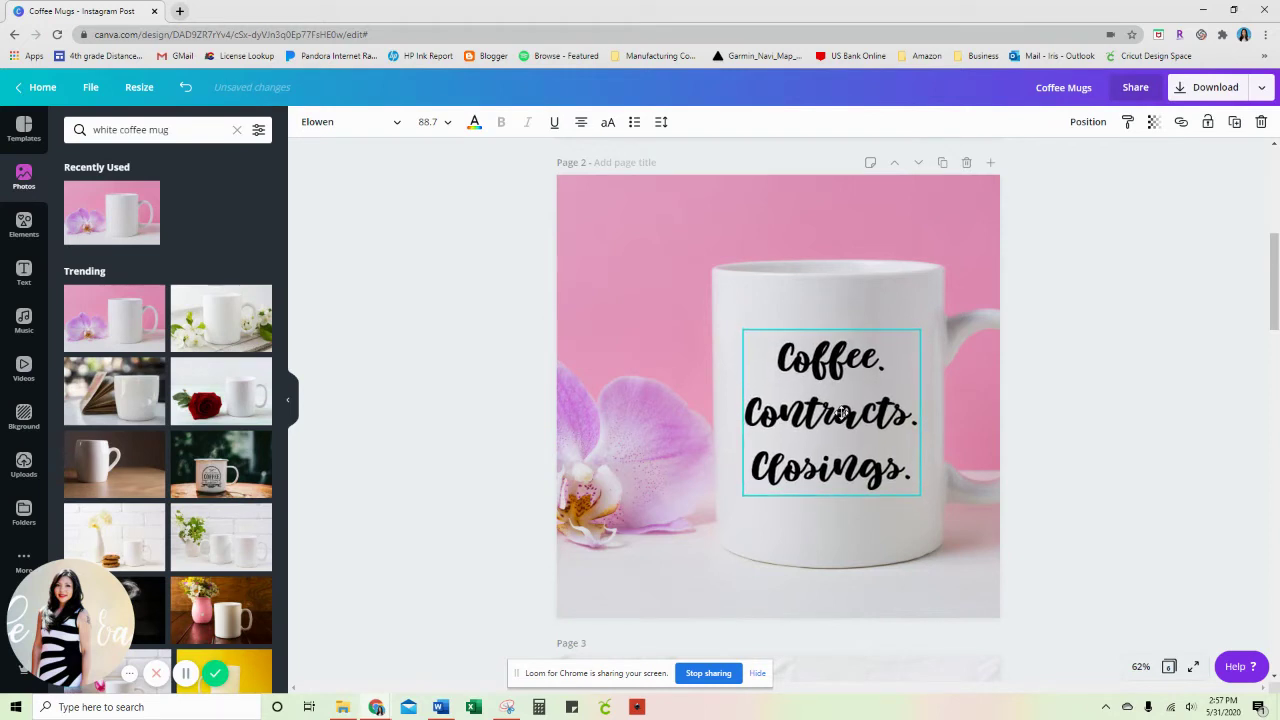
click(1168, 386)
scroll(1160, 391, down, 1)
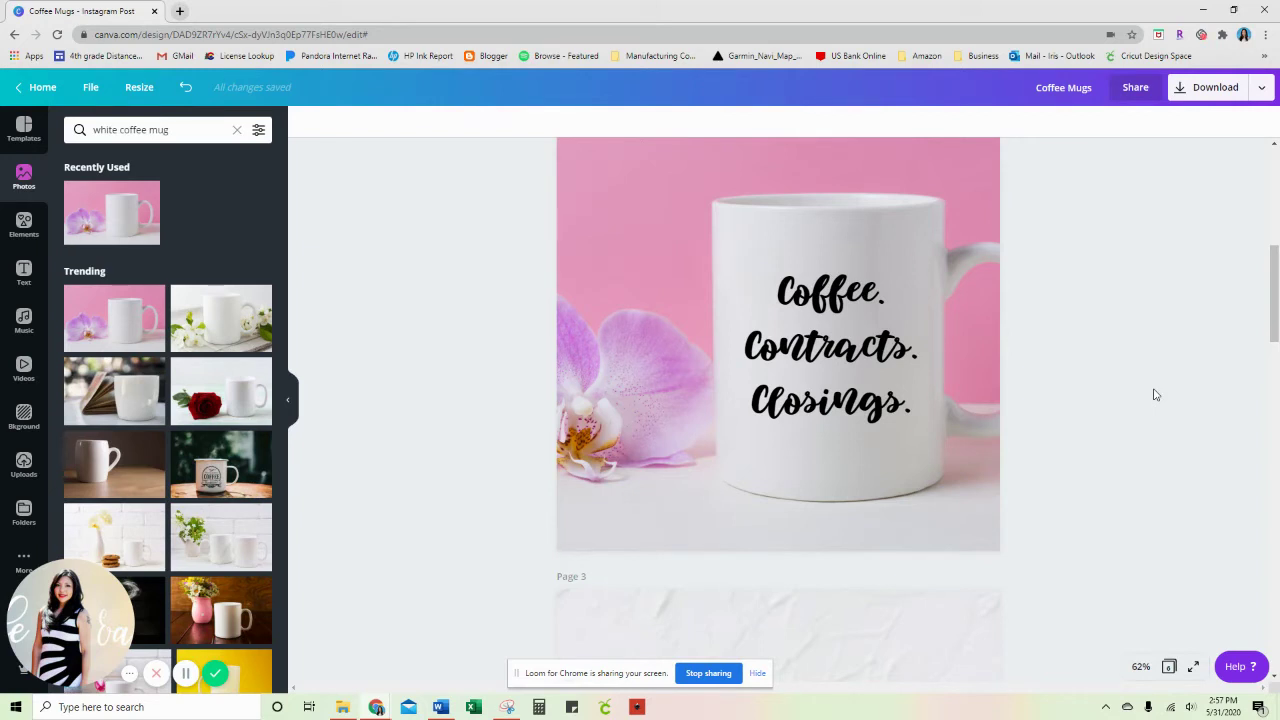
drag(486, 196, 964, 460)
click(1010, 272)
scroll(949, 385, up, 3)
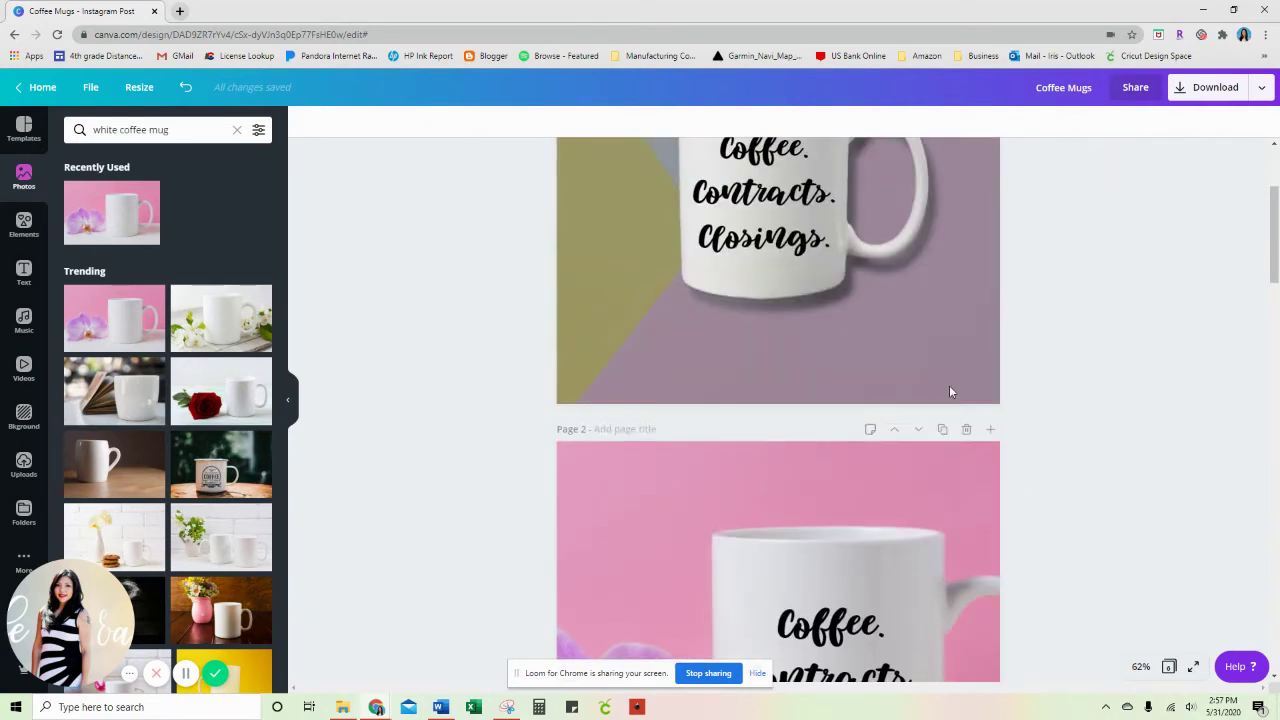
scroll(904, 387, up, 3)
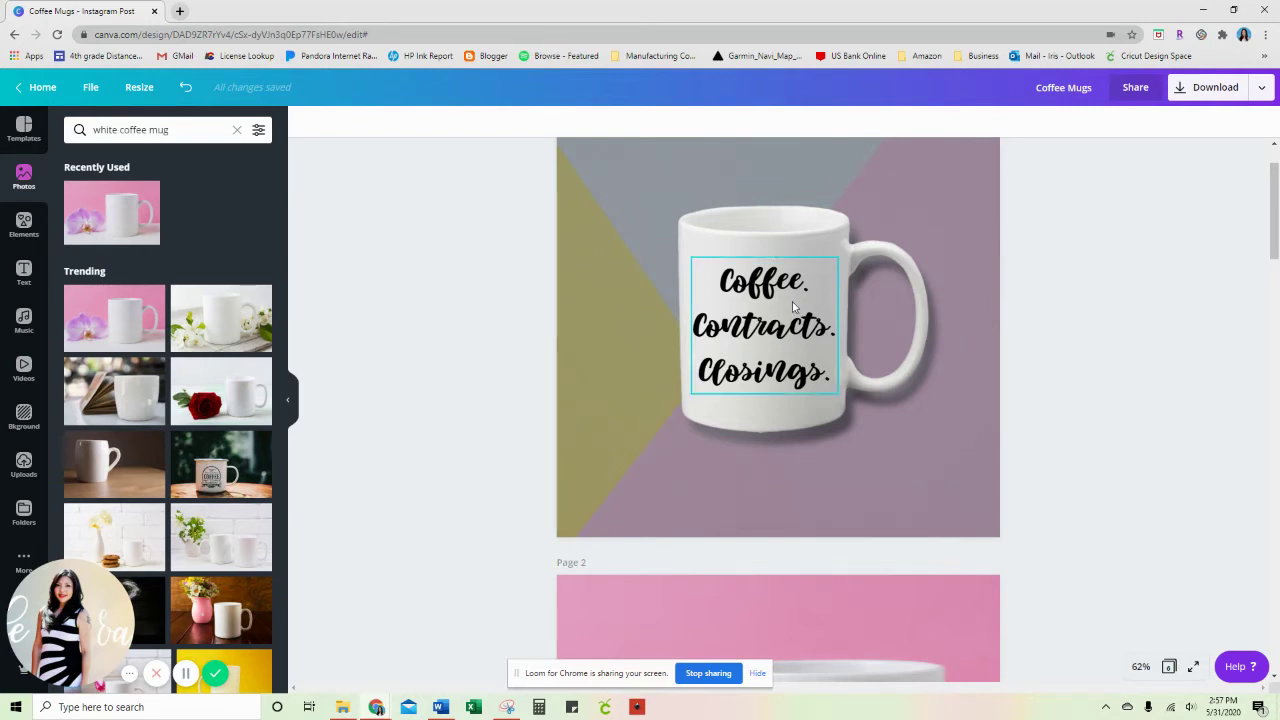
click(801, 214)
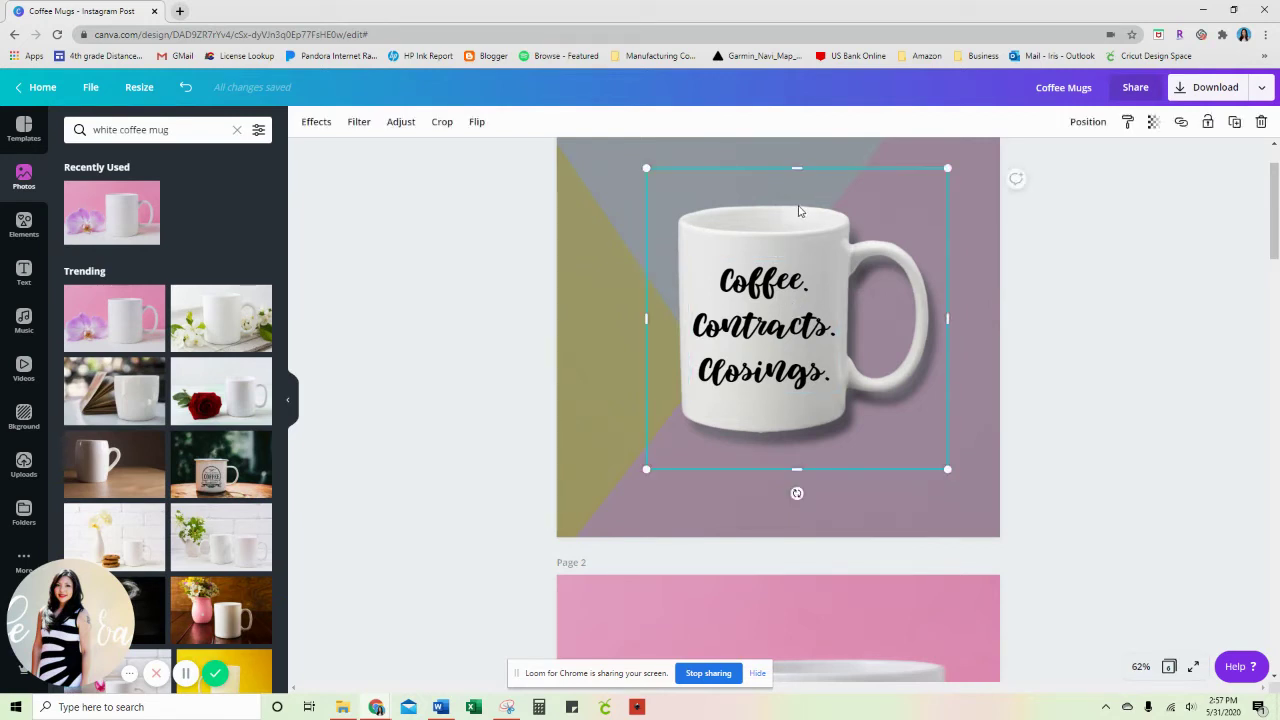
- Search Google for 'remove background' in a new tab and open the remove.bg result
click(181, 12)
text(r)
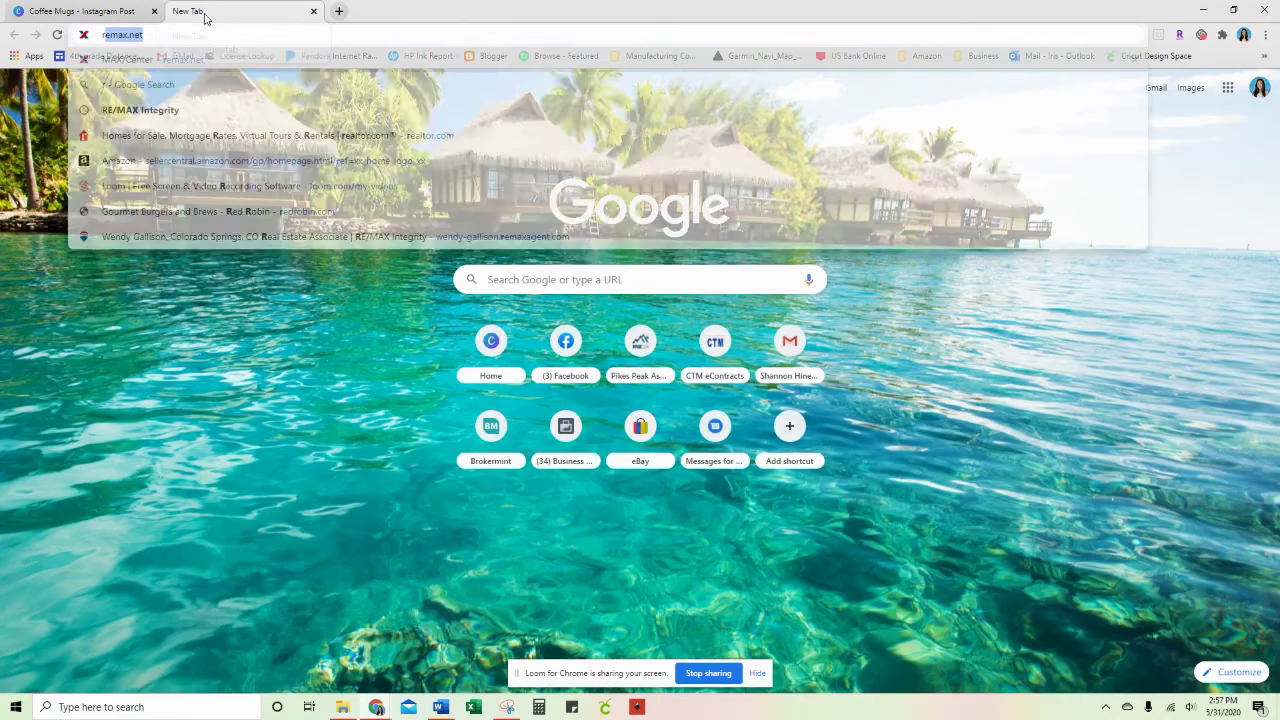
text(emove)
key(Down)
key(Return)
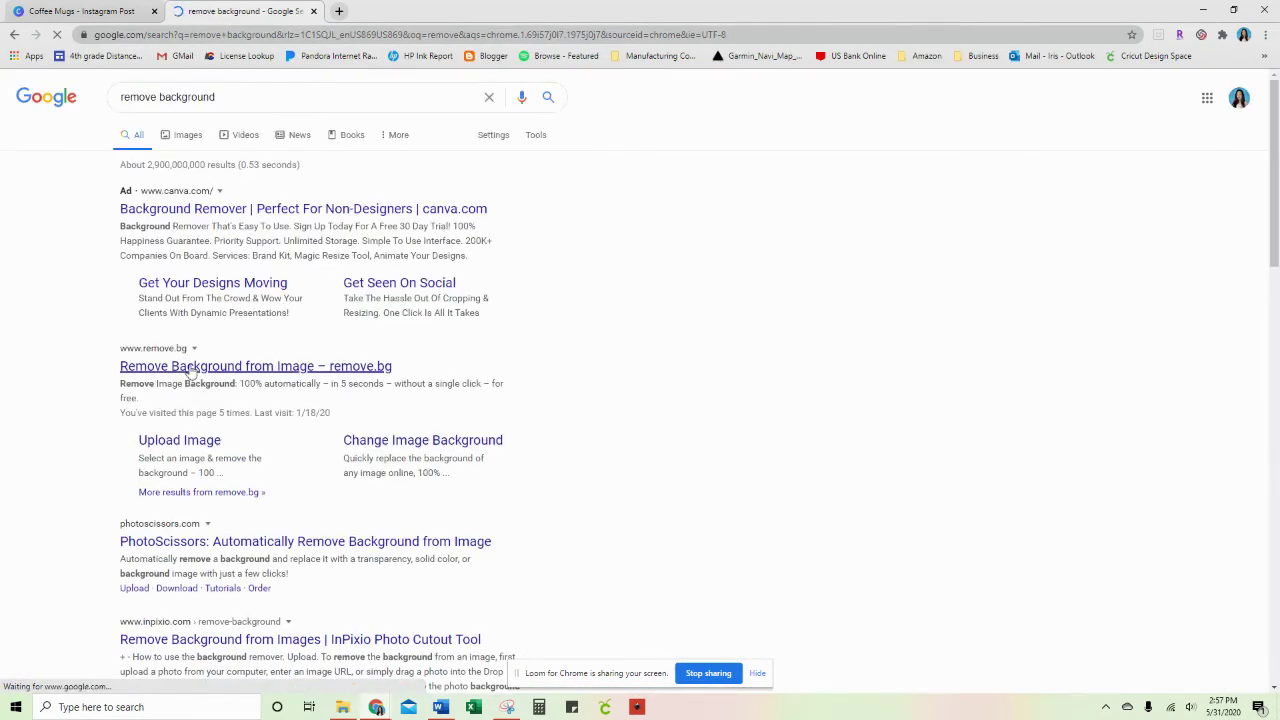
drag(111, 331, 434, 376)
click(434, 376)
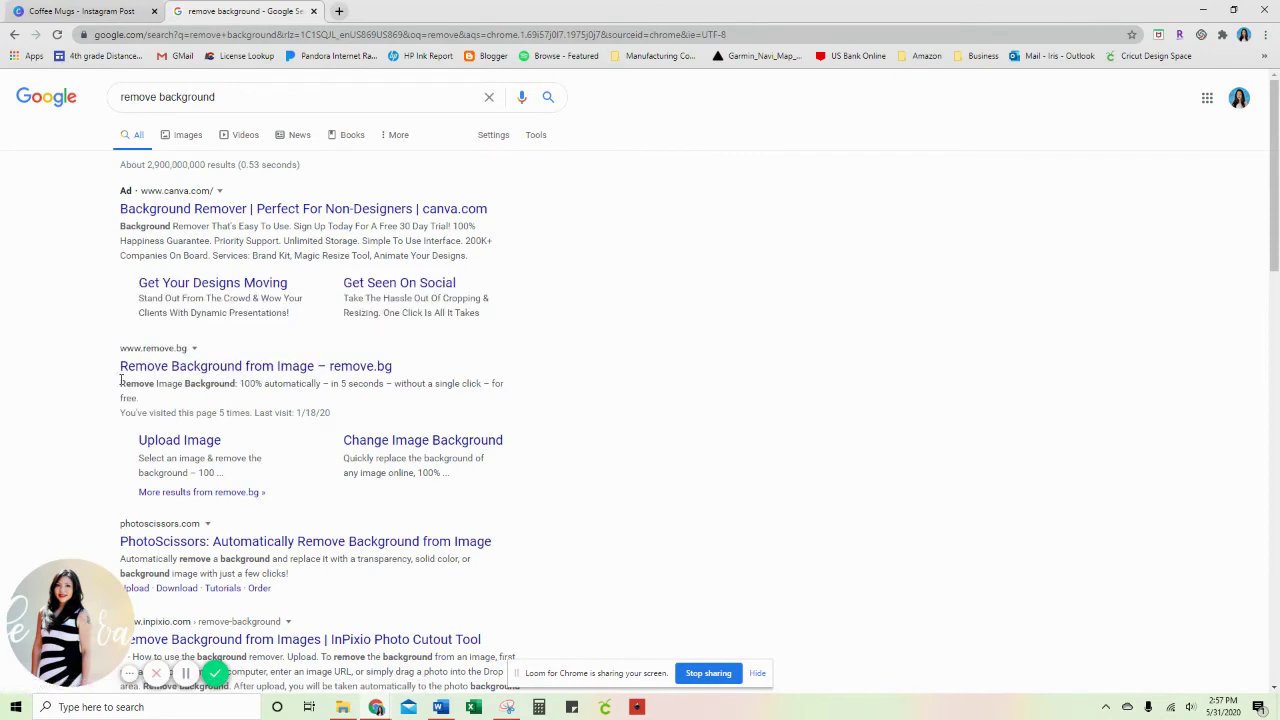
- Close the remove.bg tab to get back to the Canva Coffee Mugs design
drag(110, 368, 383, 375)
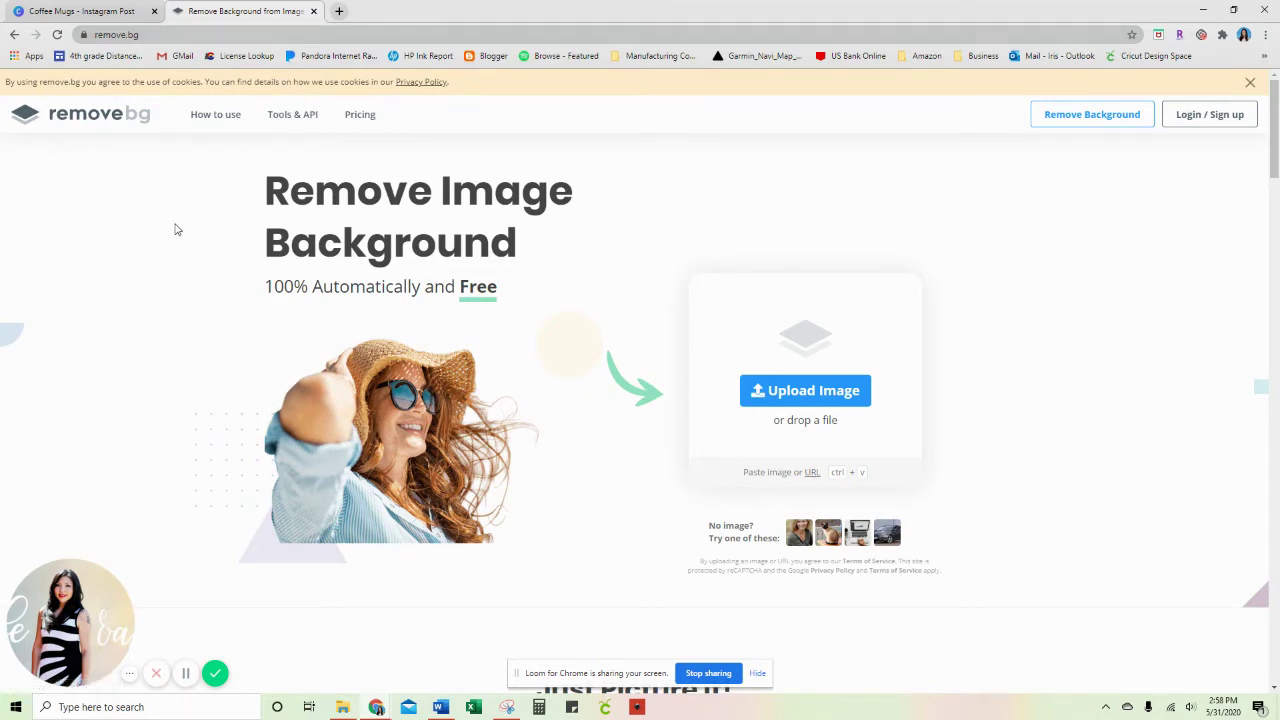
click(314, 11)
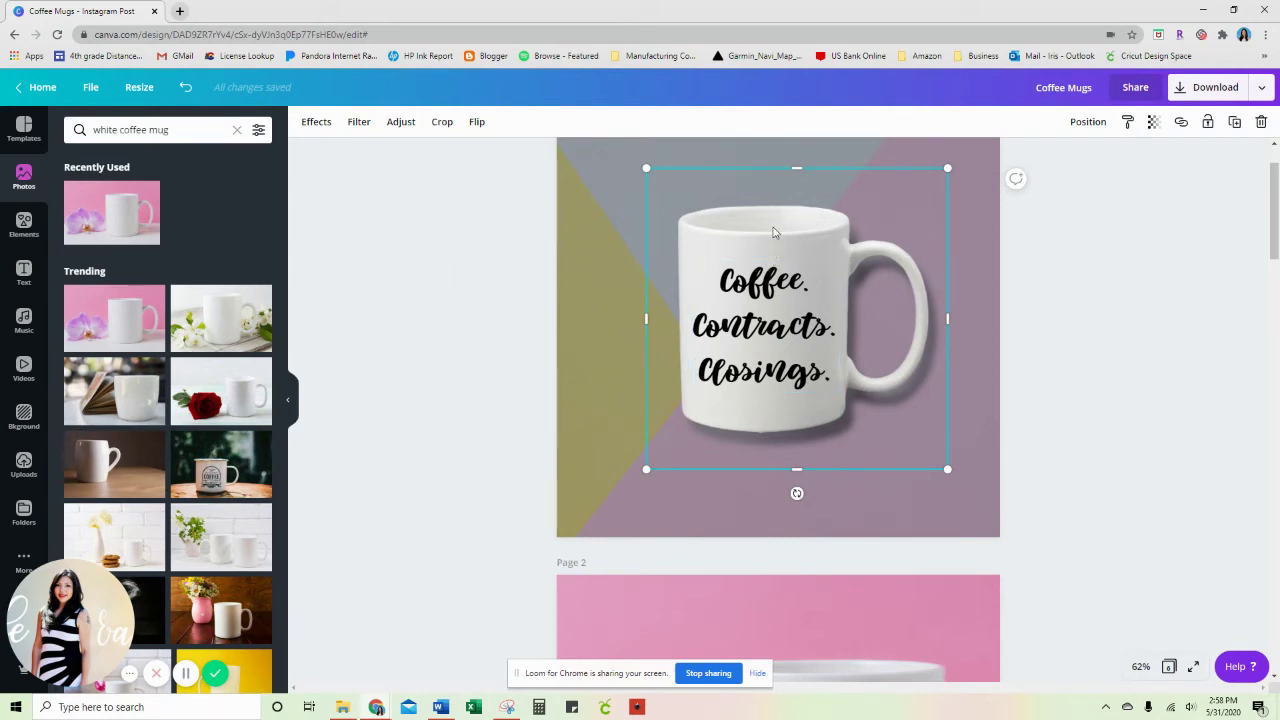
- Try moving the page 1 mug down and right, then undo the move
click(570, 300)
drag(628, 213, 898, 382)
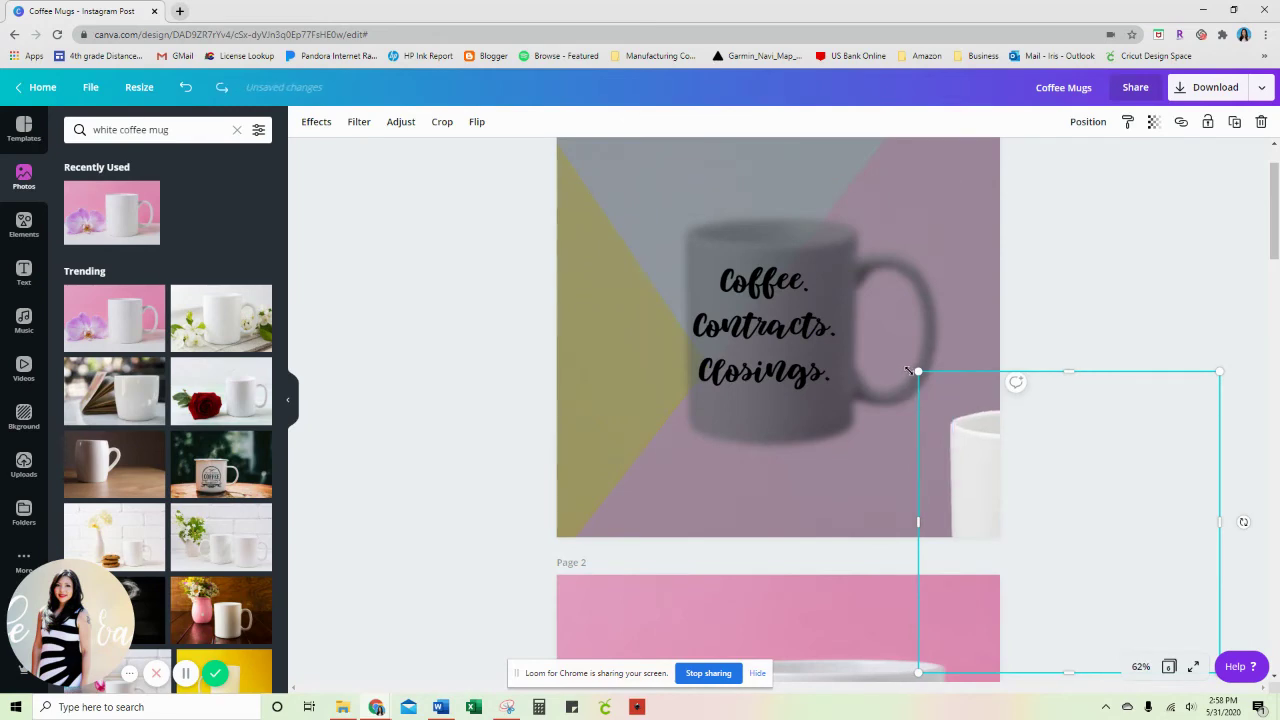
key(ctrl+z)
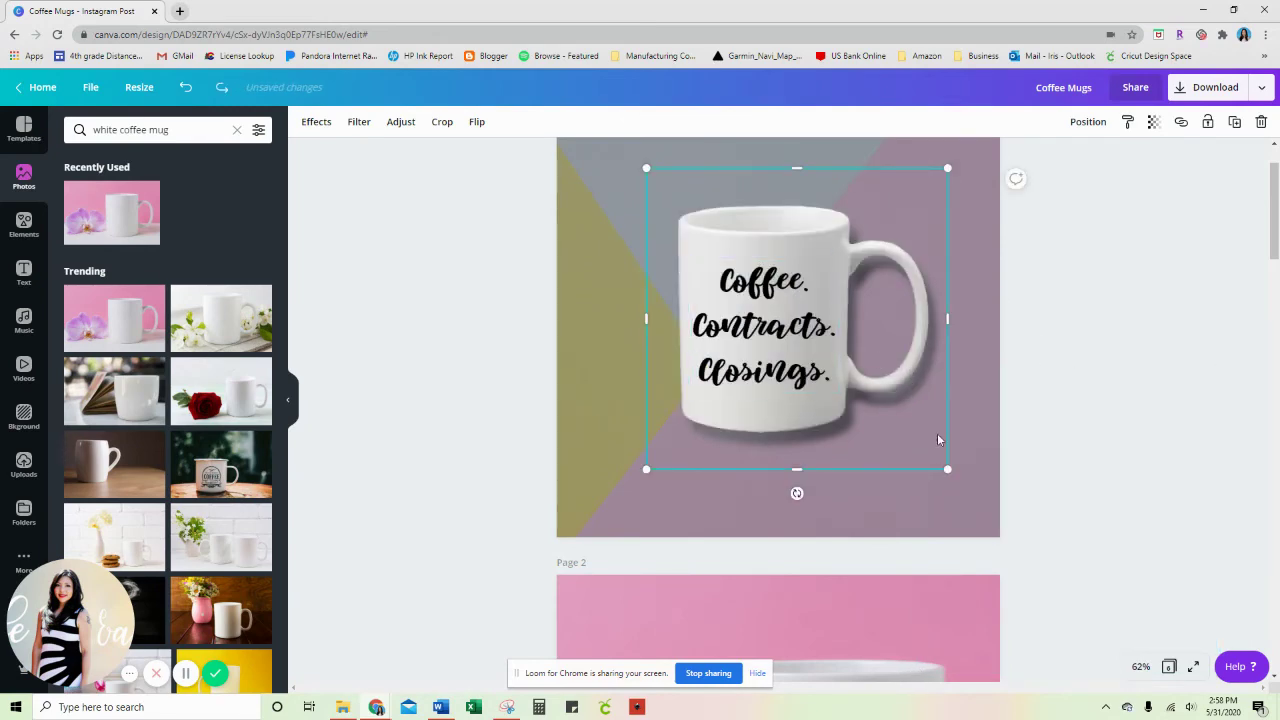
scroll(990, 409, down, 4)
scroll(985, 403, up, 3)
scroll(980, 403, up, 2)
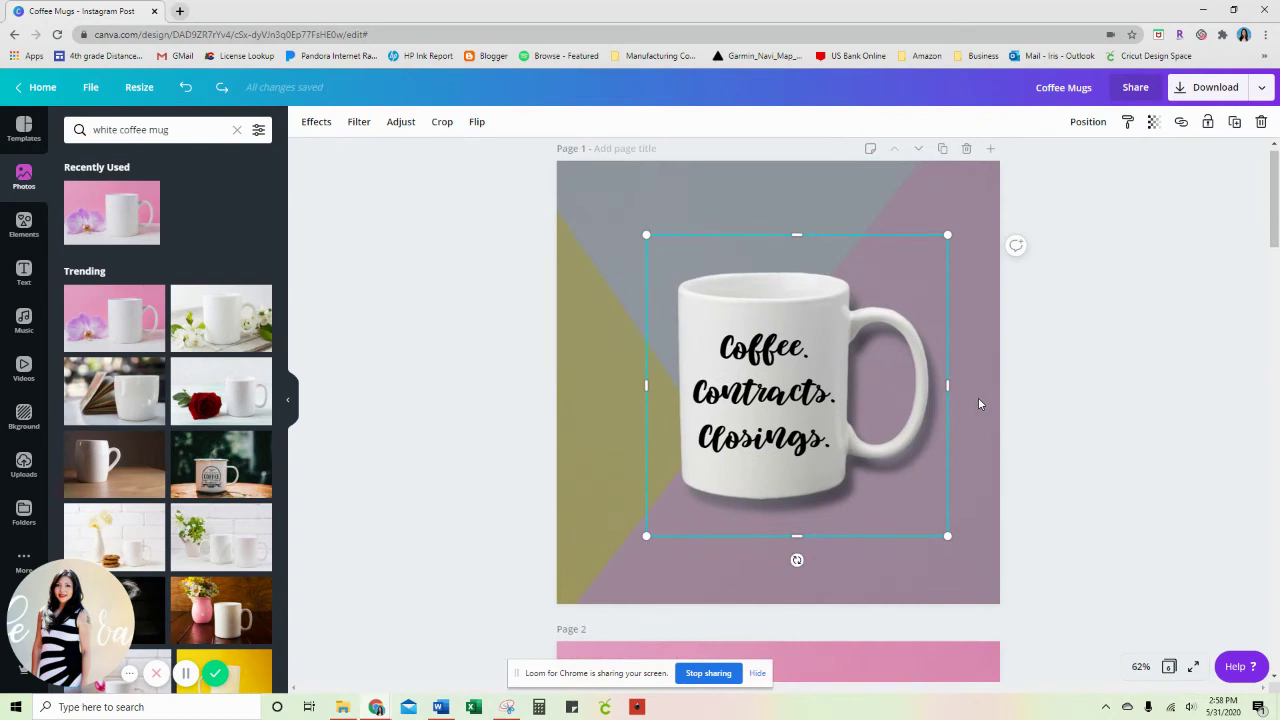
- Set the pastel geometric background's transparency back to 100 and reselect the mug
click(581, 176)
click(1207, 121)
mouse_move(1163, 157)
mouse_down()
mouse_move(1128, 157)
mouse_move(1166, 157)
mouse_up()
click(1122, 255)
click(810, 293)
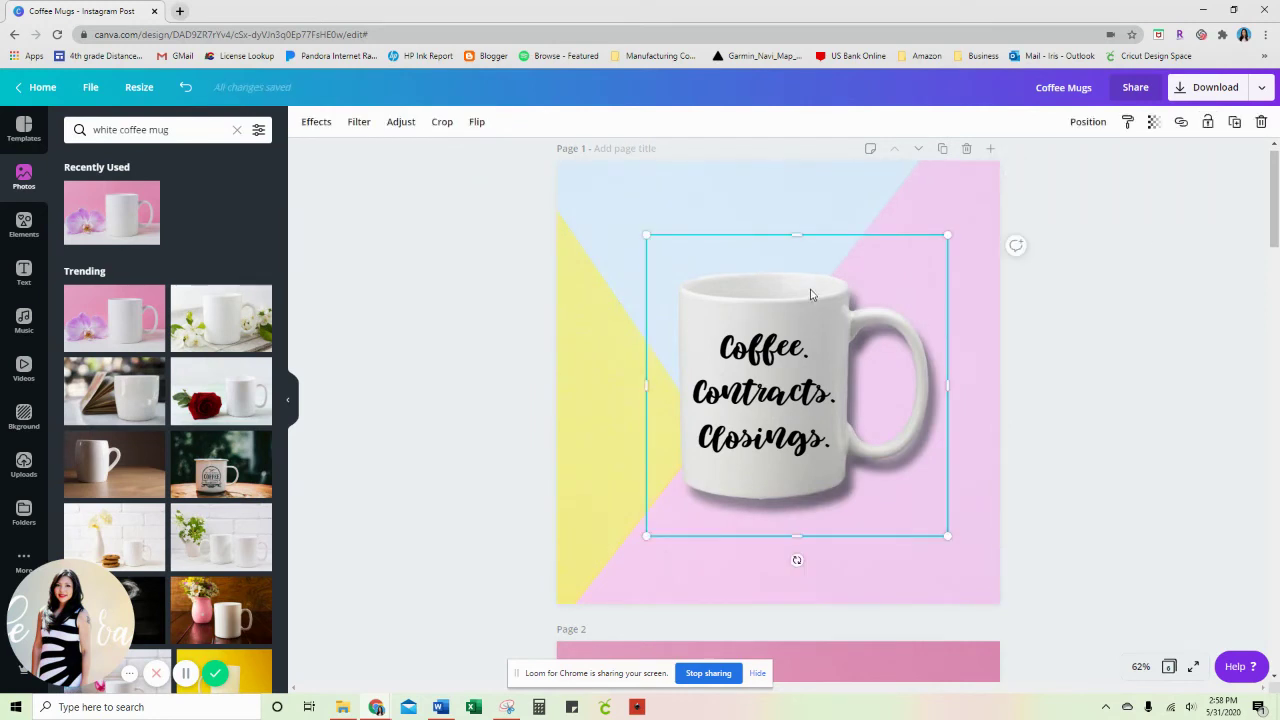
- Duplicate the mug, shift the copy up-left, and set brightness -68, contrast 54, blur 11
key(ctrl+z)
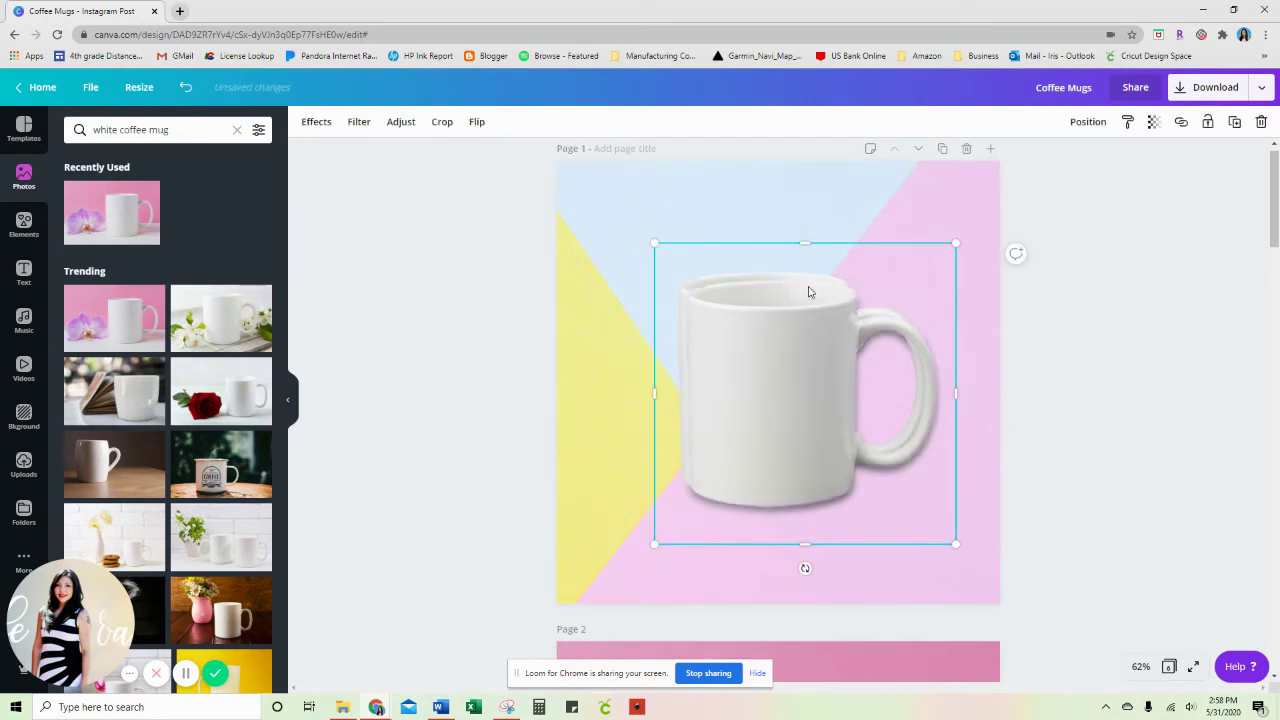
drag(813, 345, 747, 334)
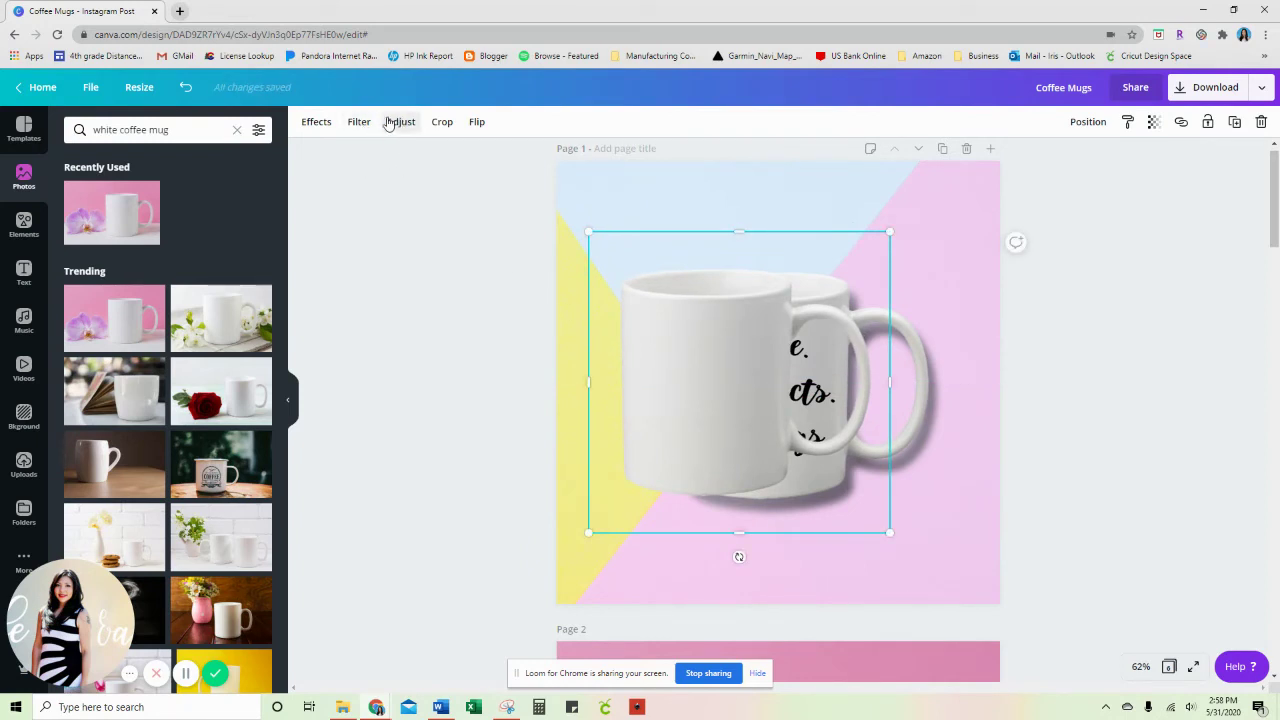
click(399, 124)
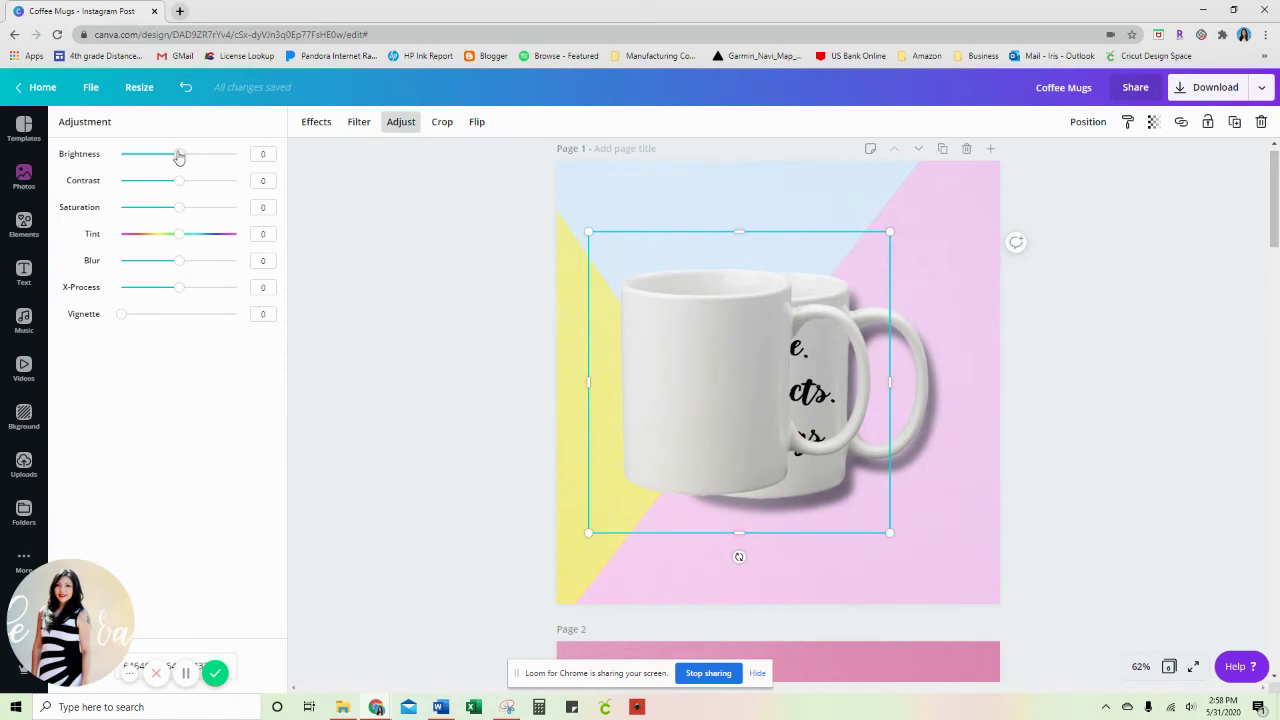
drag(178, 155, 142, 176)
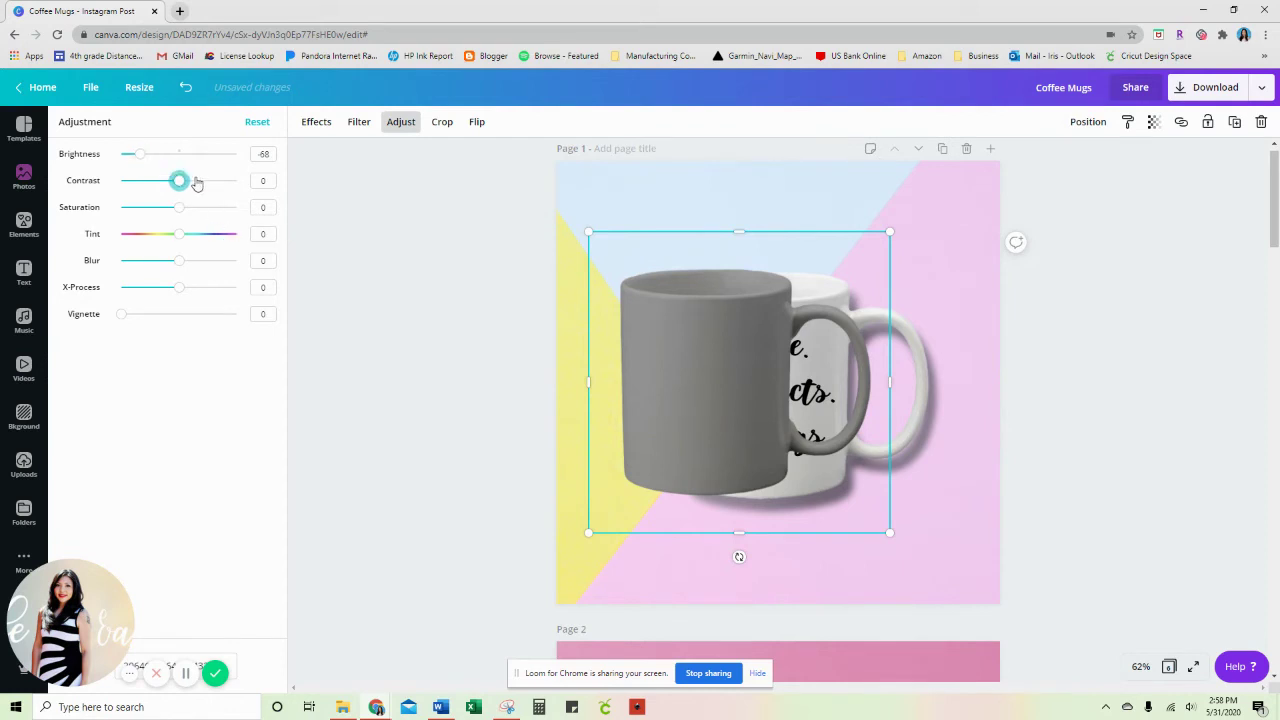
drag(180, 181, 243, 190)
drag(182, 191, 211, 193)
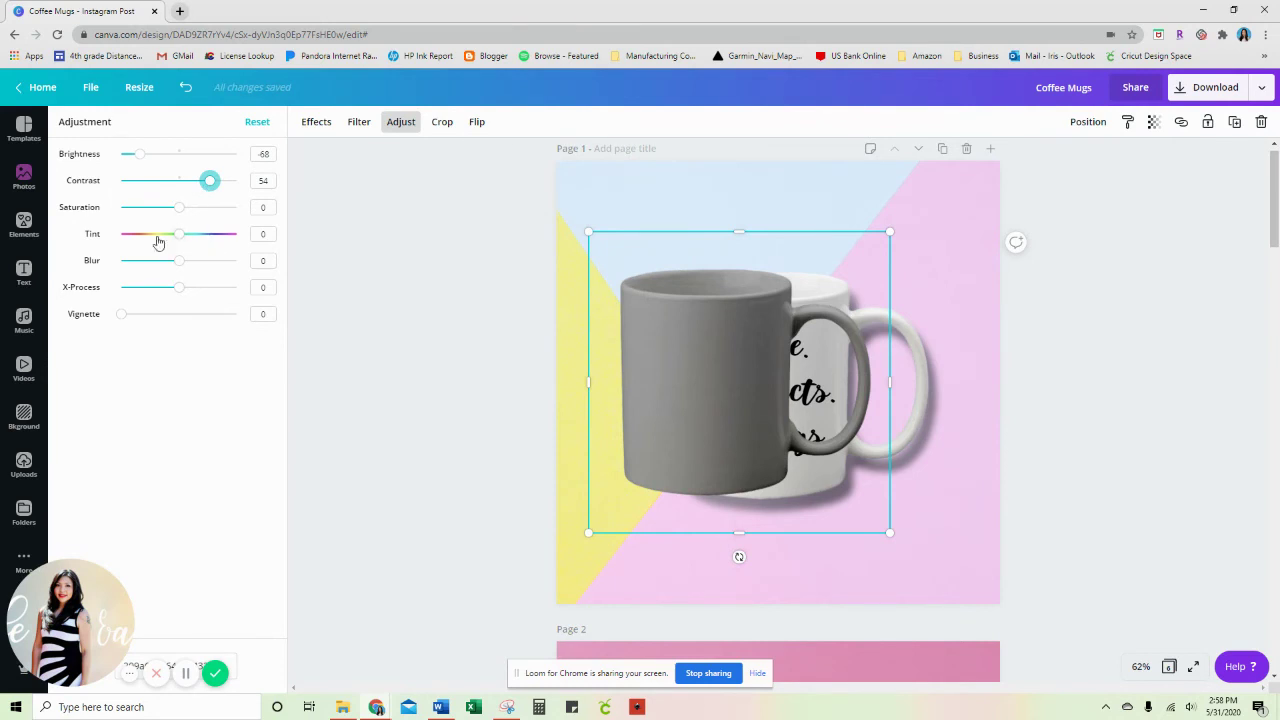
click(186, 264)
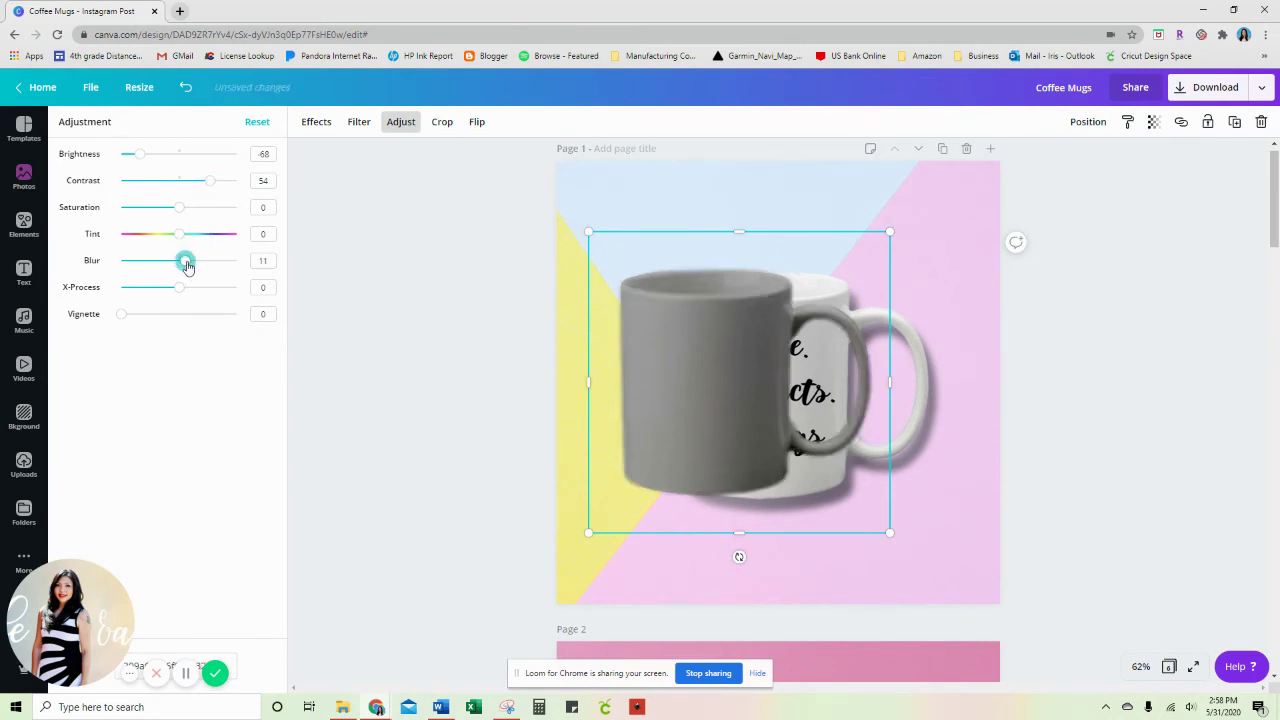
- Send the grey mug copy backward, try transparency 53, and nudge it left
click(1085, 122)
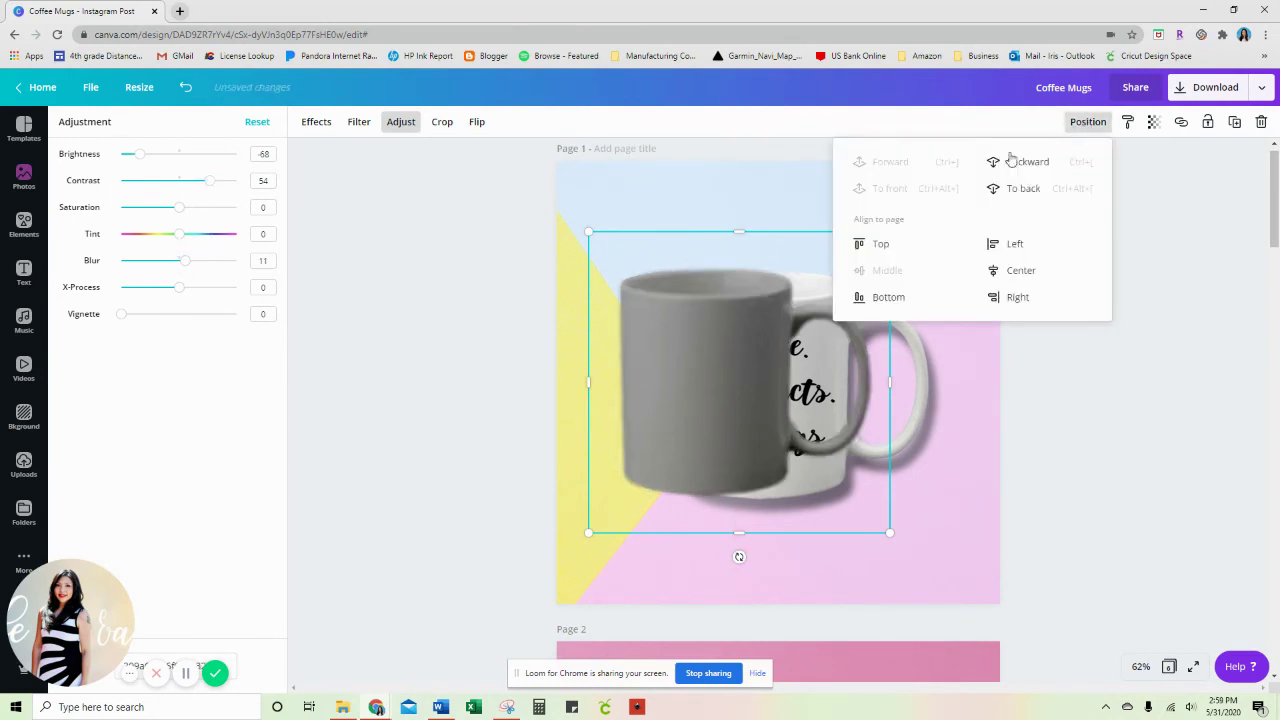
click(1027, 163)
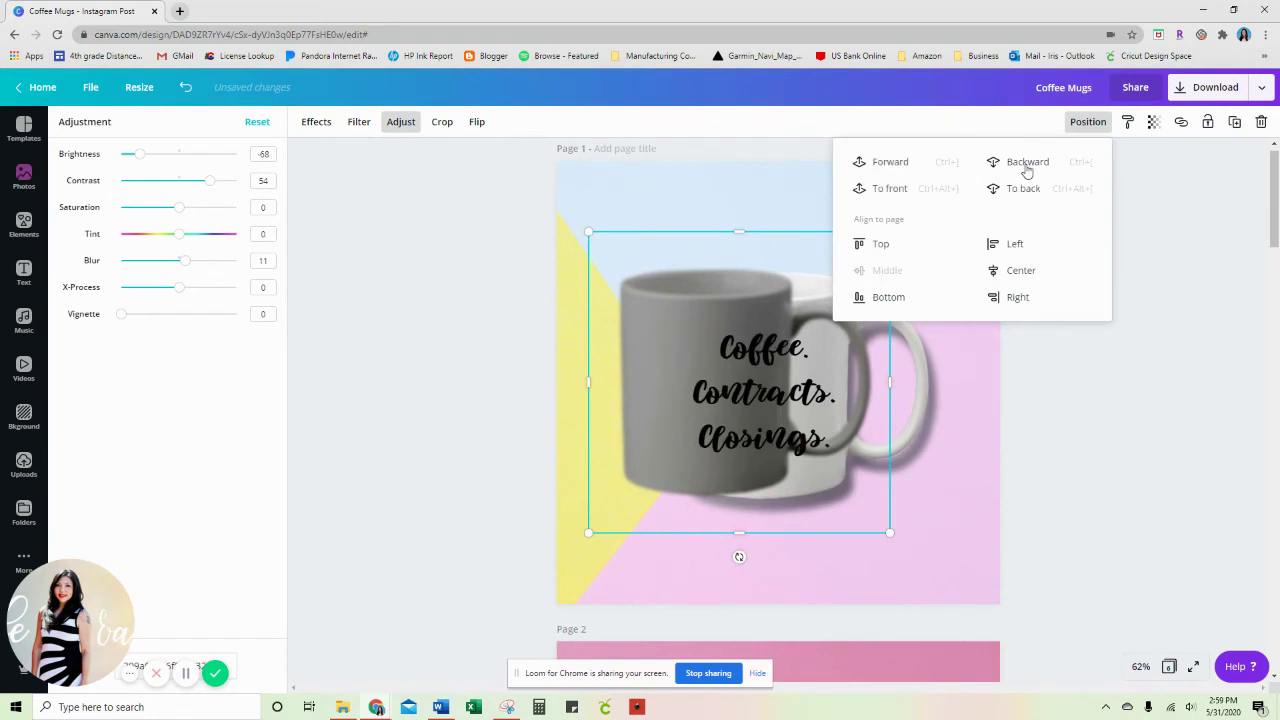
click(1153, 122)
drag(1117, 161, 1073, 157)
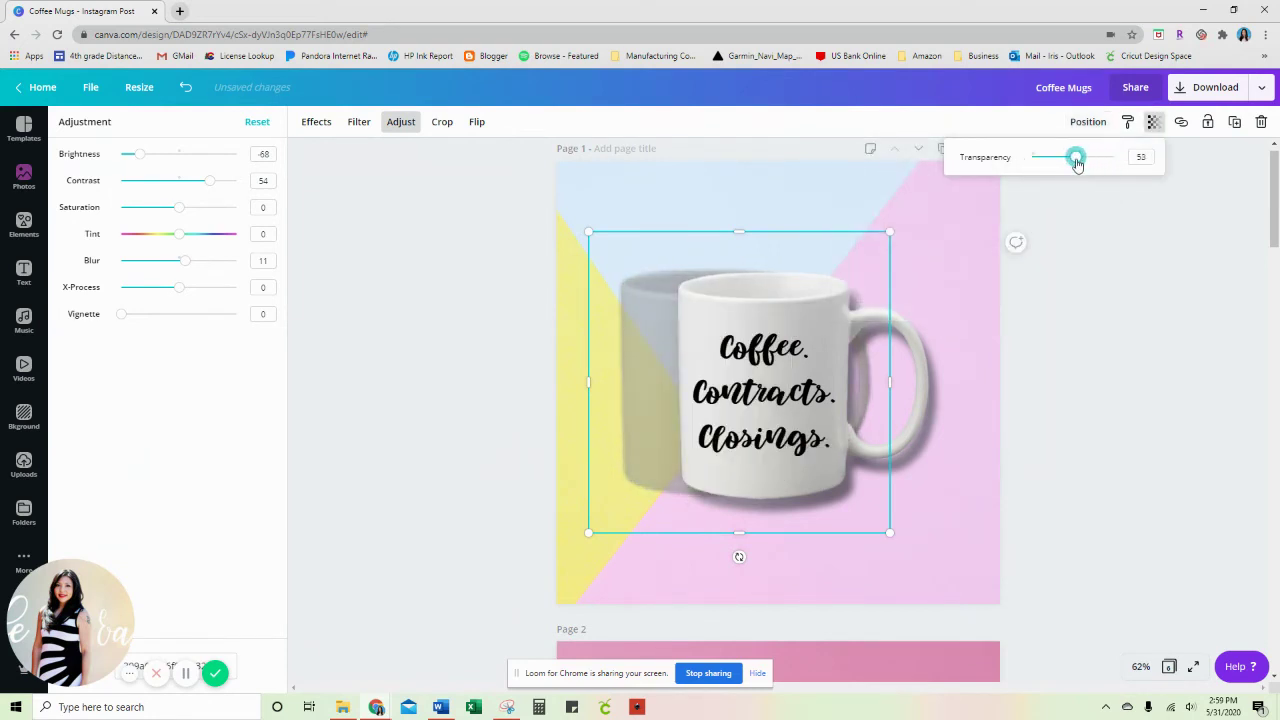
mouse_move(808, 311)
mouse_down()
mouse_move(761, 314)
mouse_move(915, 462)
mouse_move(799, 317)
mouse_up()
- Undo the shadow adjustments and delete the grey mug copy
key(ctrl+z)
key(ctrl+z)
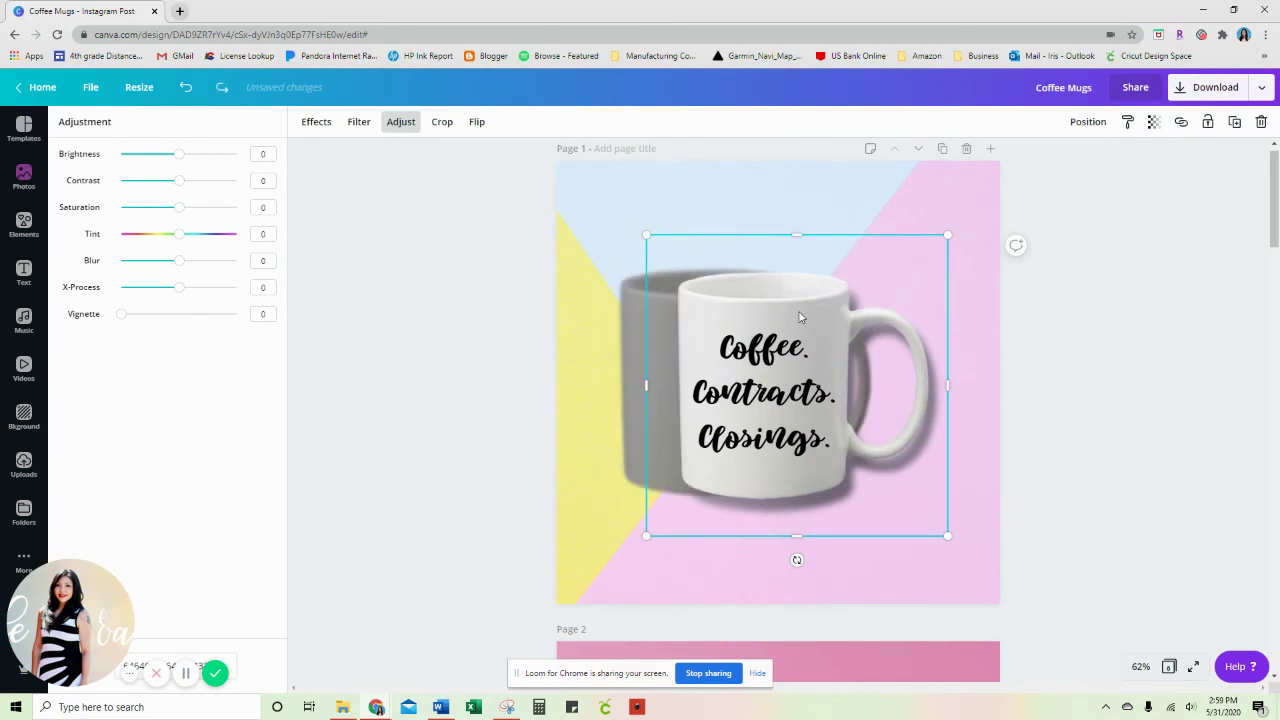
key(ctrl+z)
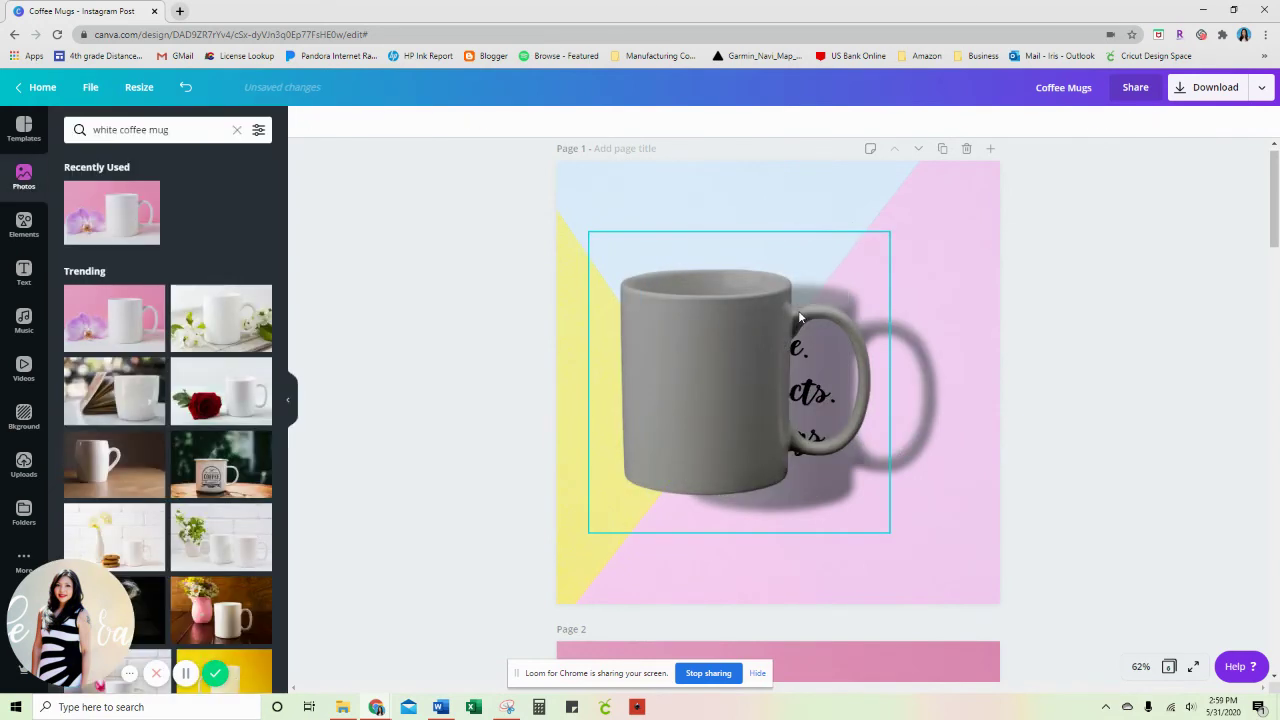
key(ctrl+z)
key(Delete)
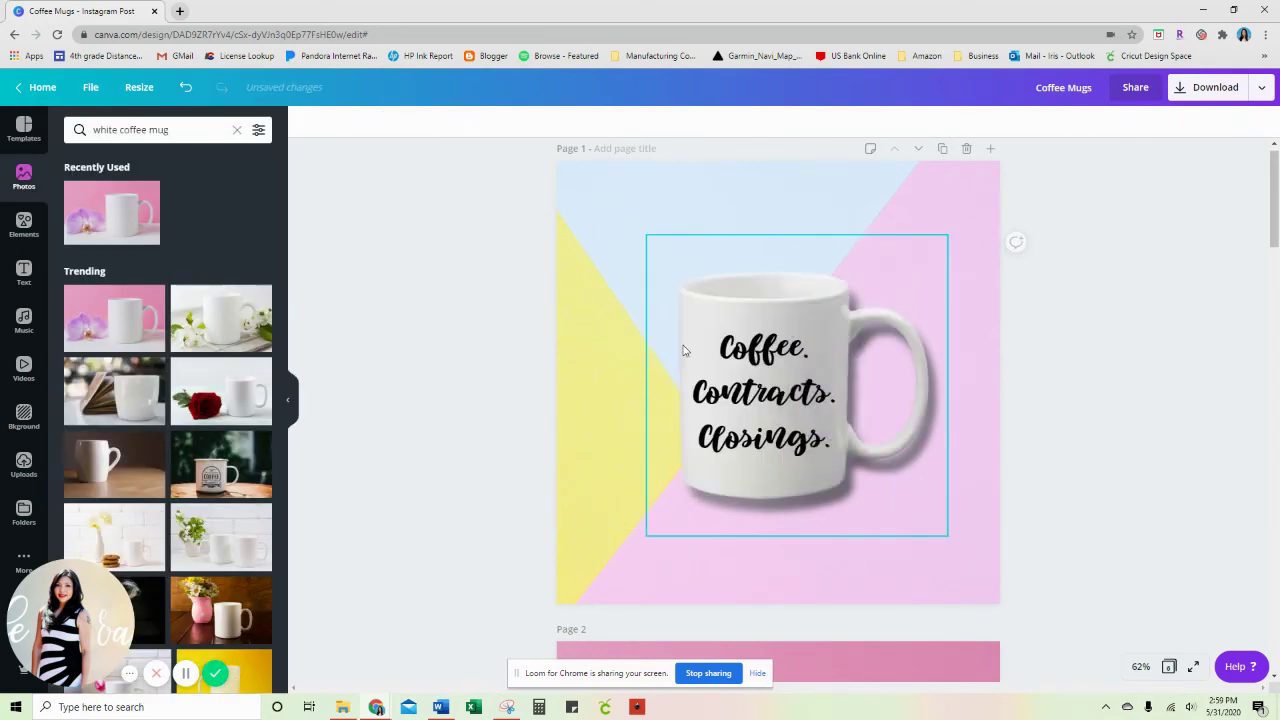
- Delete page 1's pastel background and set the page colour to dark charcoal
click(626, 199)
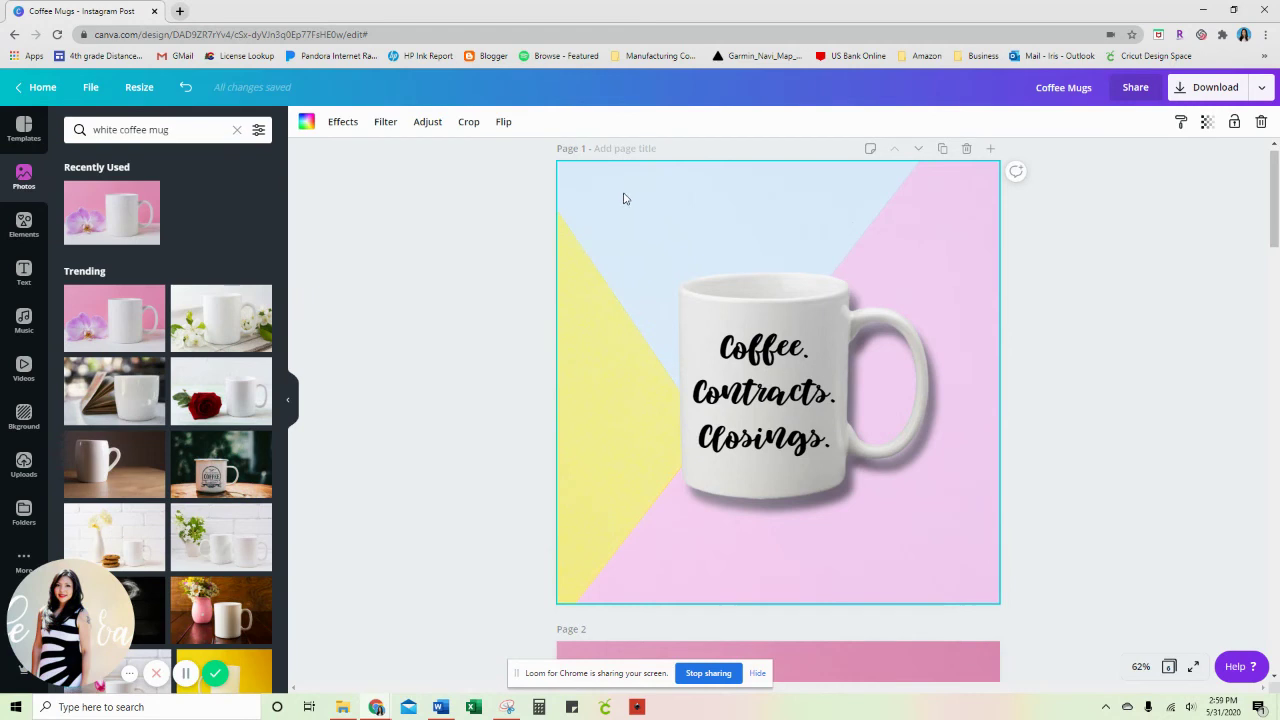
click(22, 176)
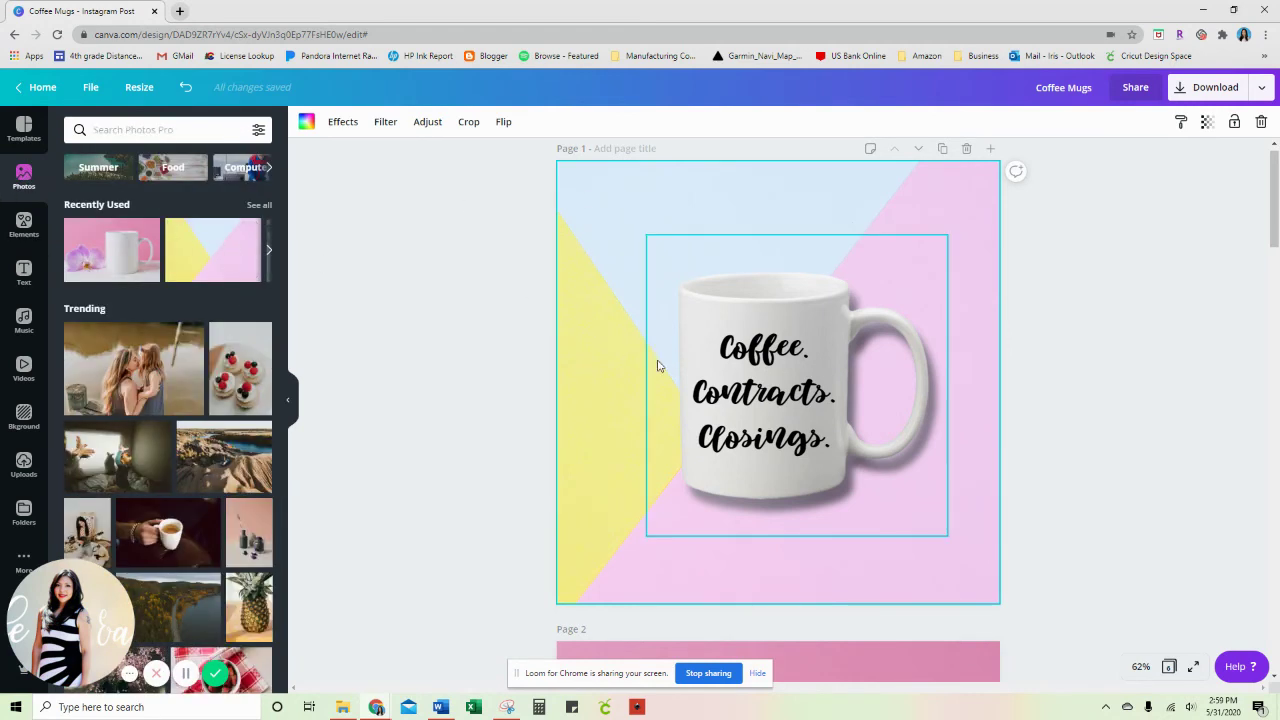
drag(574, 177, 950, 538)
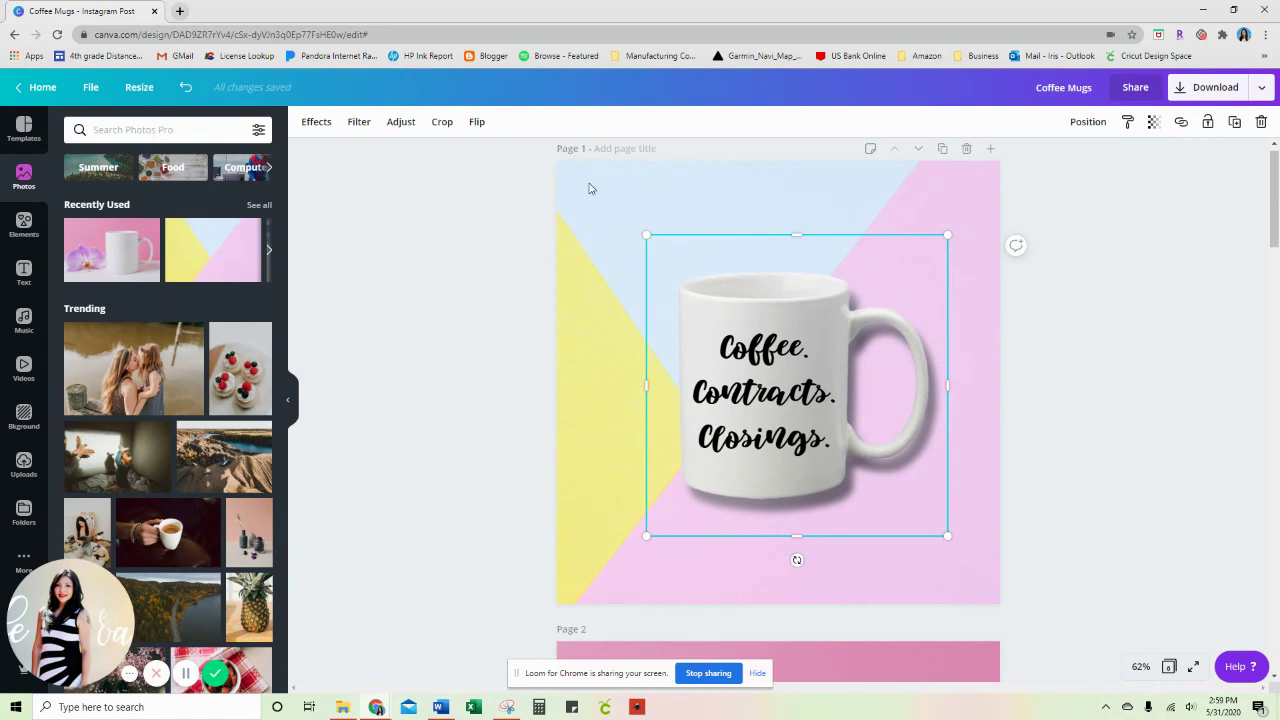
click(588, 188)
key(Delete)
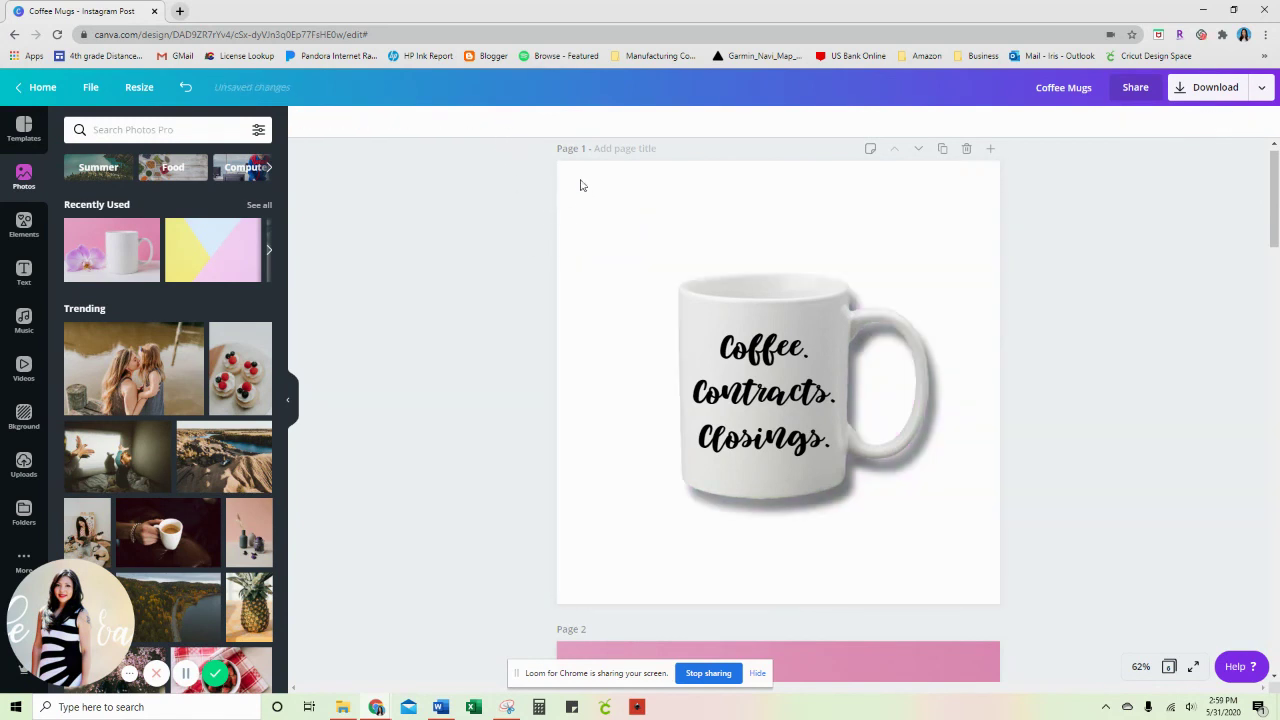
click(582, 187)
click(306, 121)
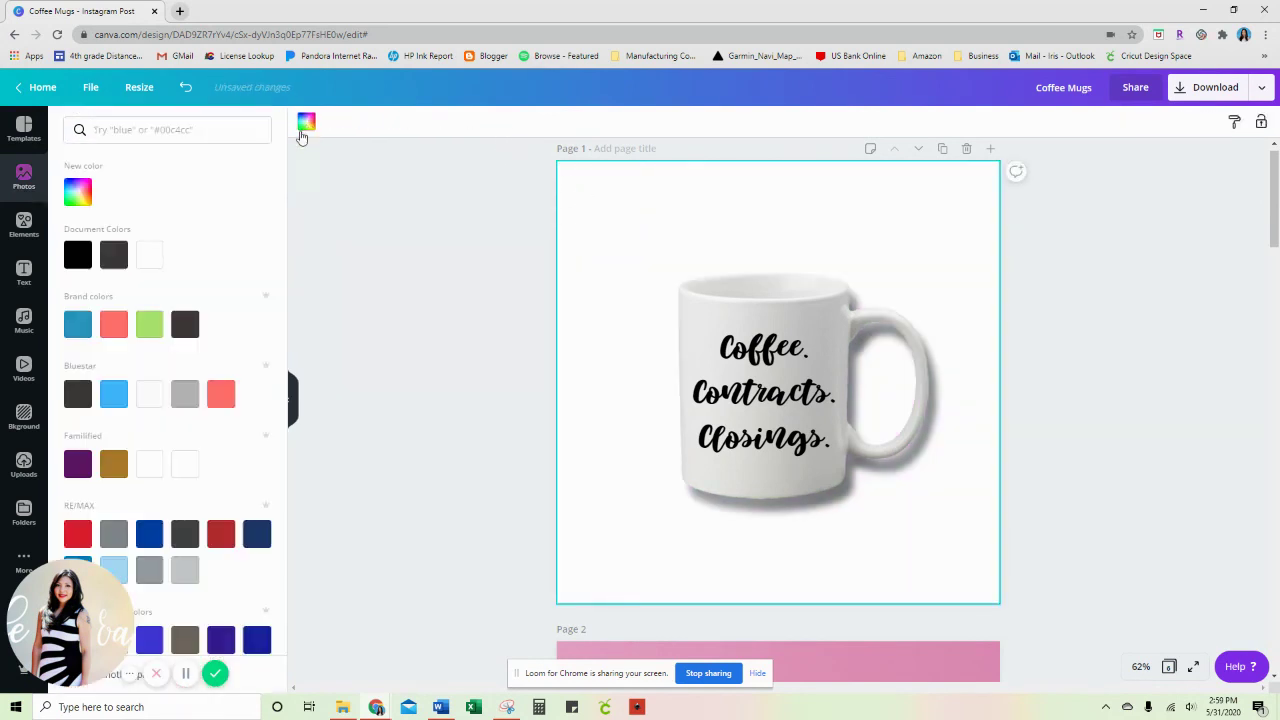
click(116, 257)
- Restore the pastel background image and set its transparency to 78
key(ctrl+z)
key(ctrl+z)
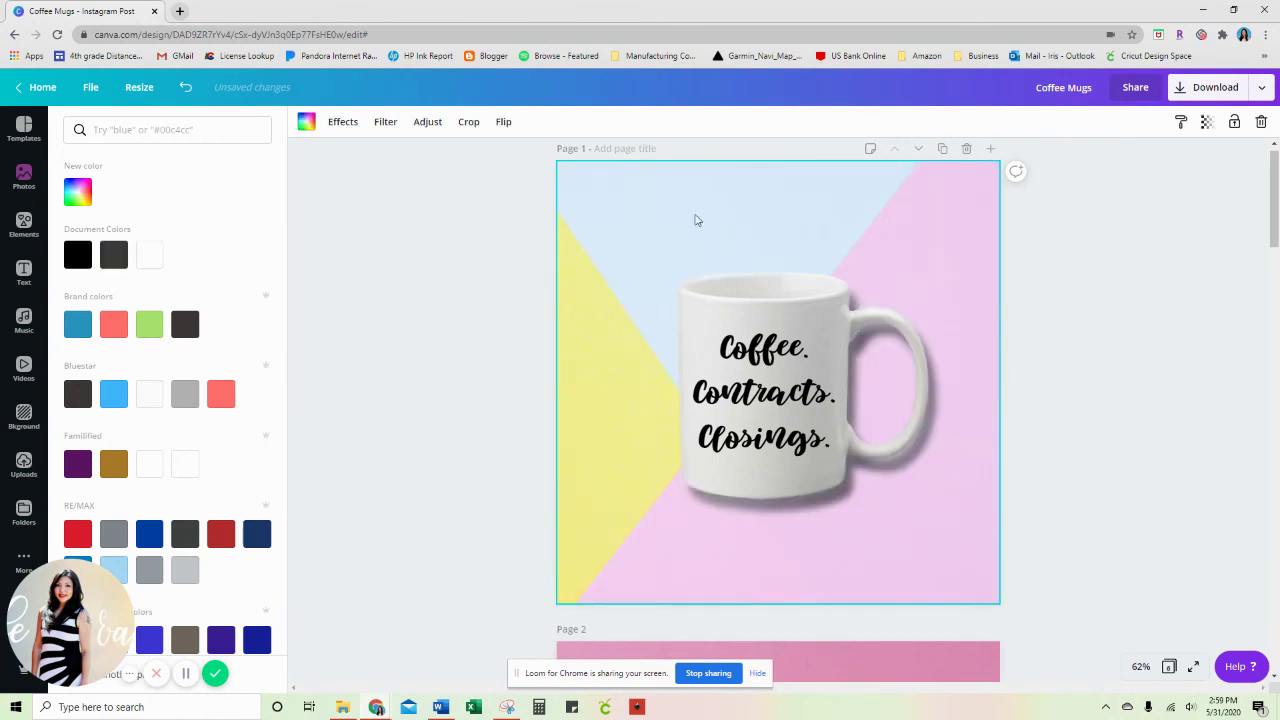
click(1207, 121)
mouse_move(1173, 161)
mouse_down()
mouse_move(1094, 165)
mouse_move(1167, 166)
mouse_move(1152, 168)
mouse_up()
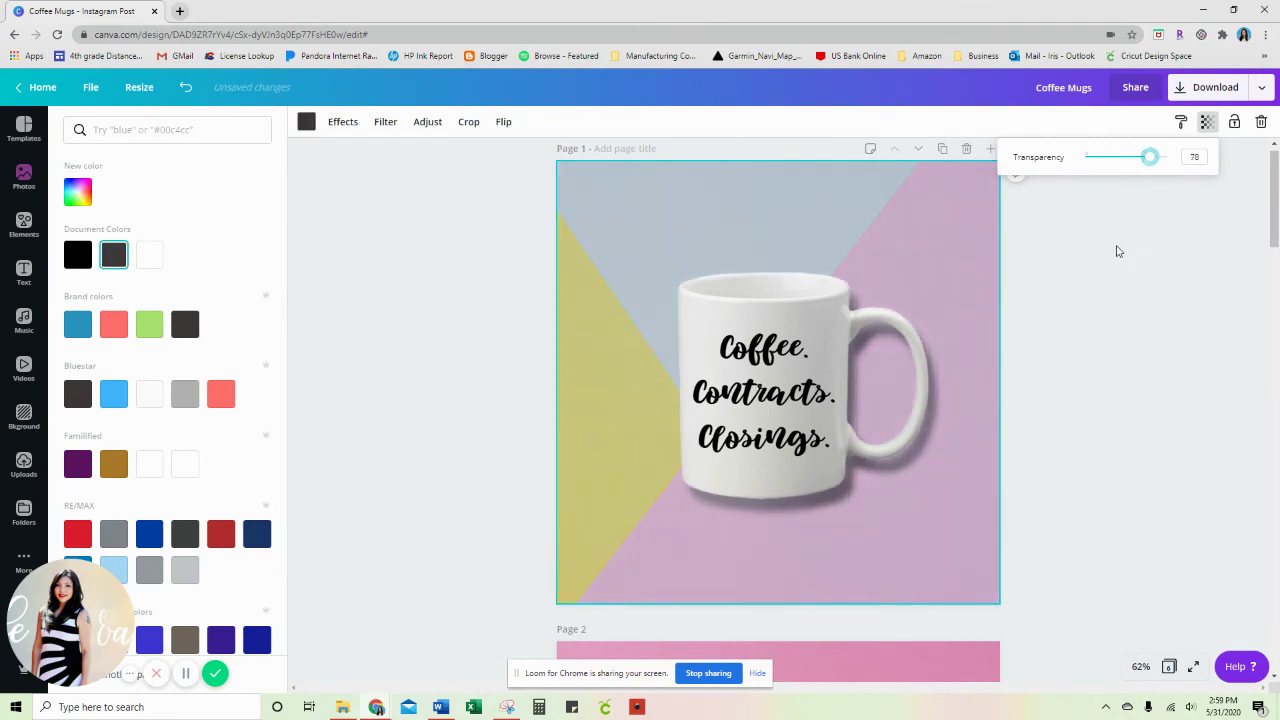
click(1070, 208)
scroll(1095, 250, down, 5)
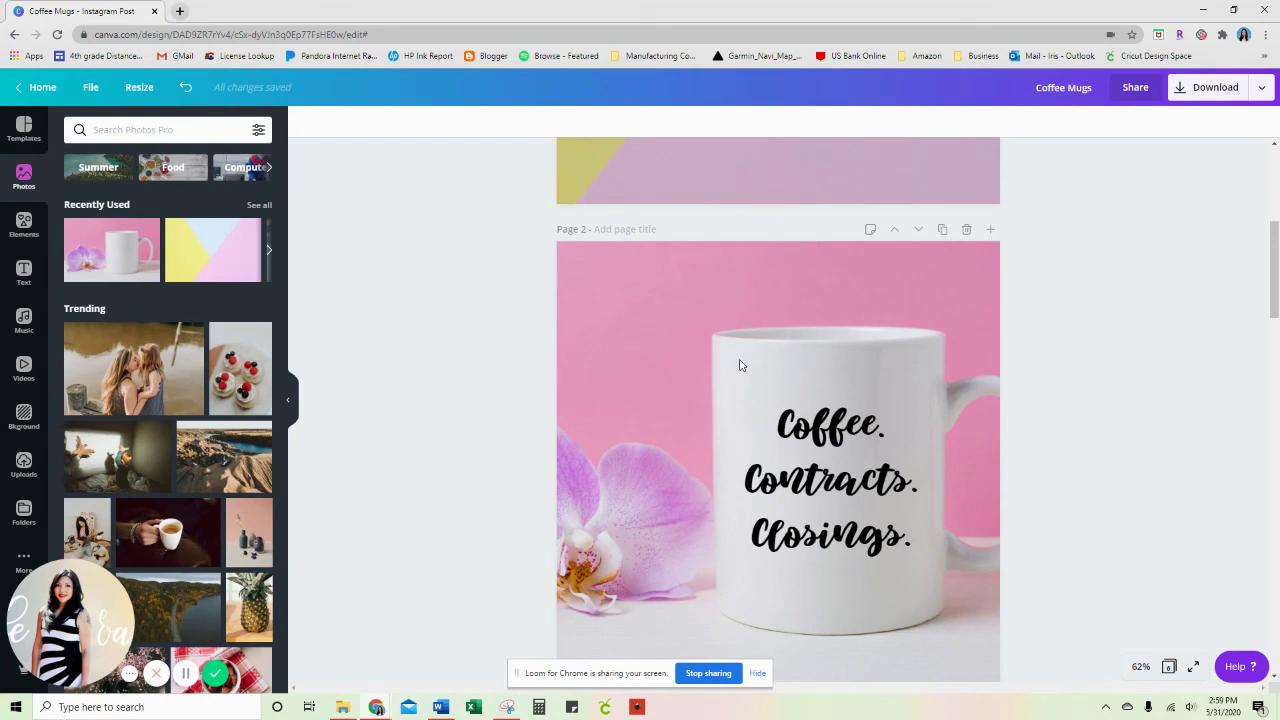
scroll(1133, 401, up, 5)
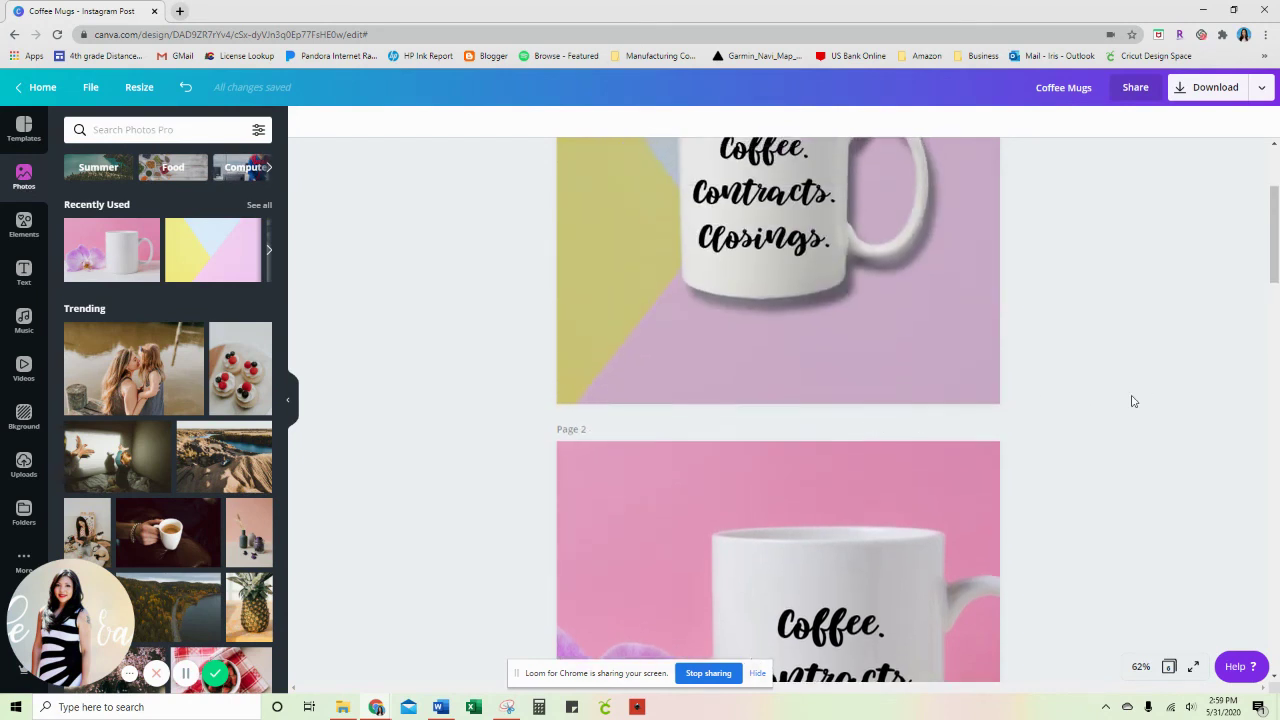
scroll(1133, 401, down, 6)
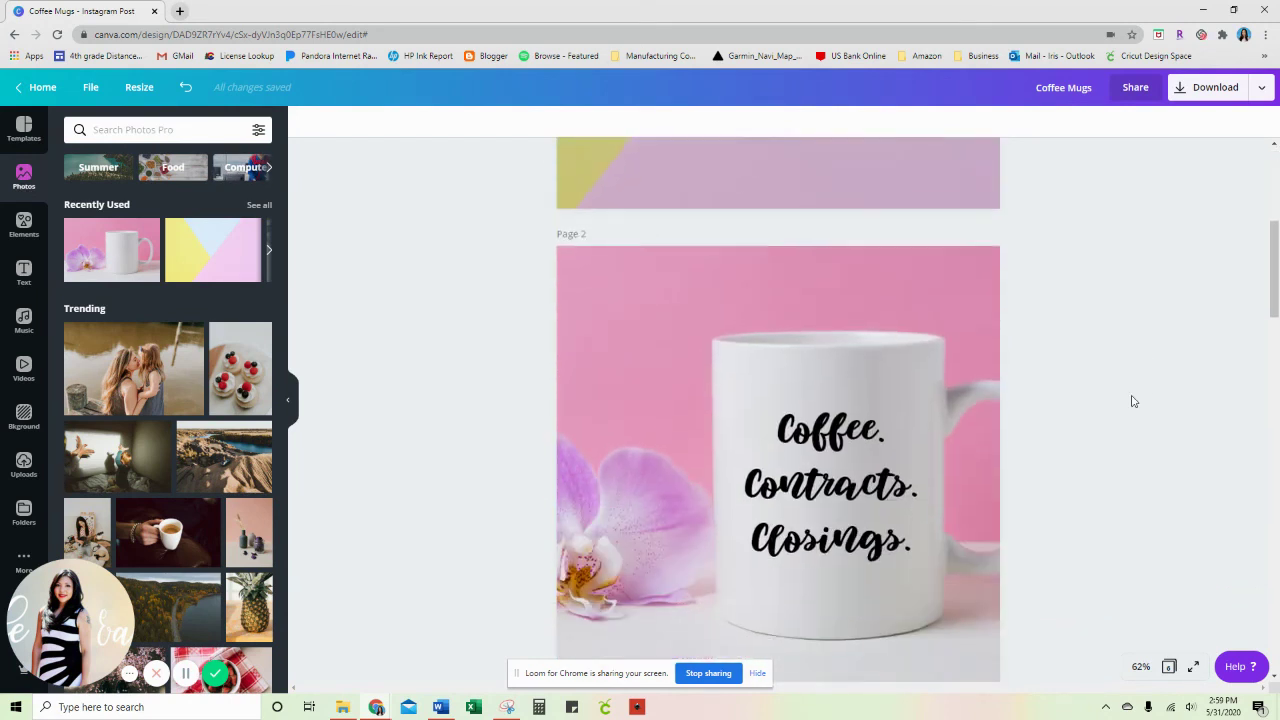